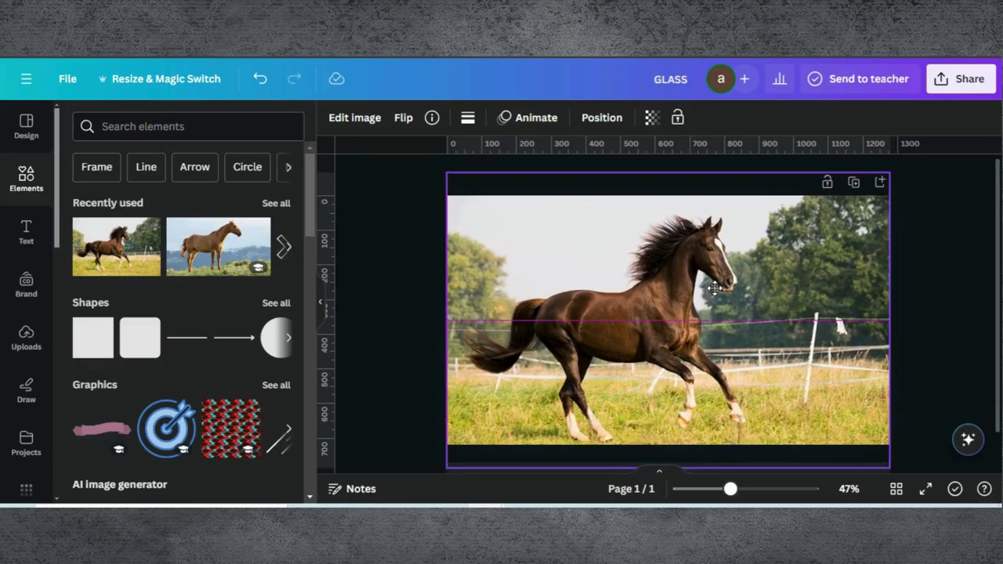
Crop the horse photo to the page's upper and lower edges and deselect it
{"action": "scroll", "coordinate": [679, 405], "scroll_direction": "down", "scroll_amount": 1}
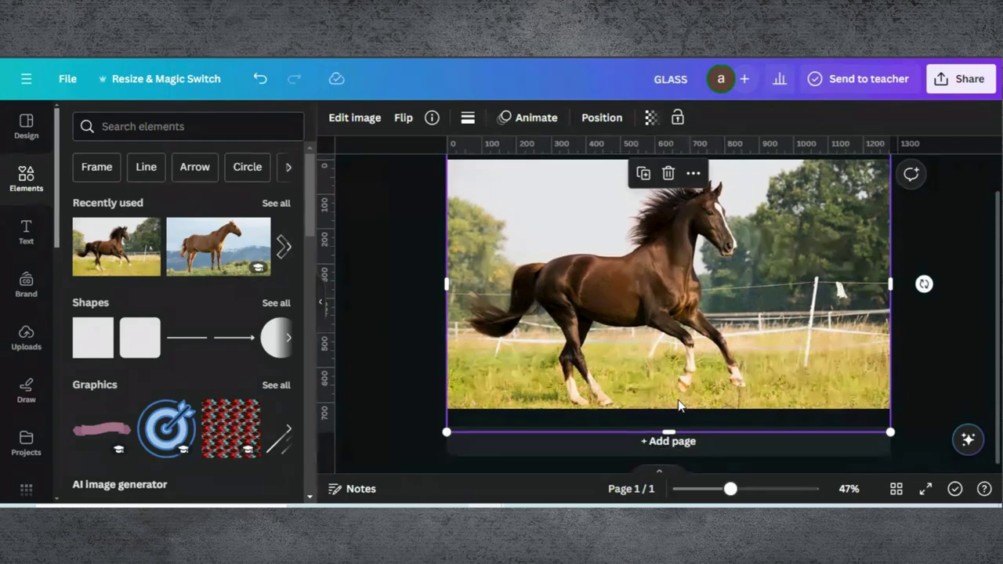
{"action": "left_click_drag", "start_coordinate": [667, 430], "coordinate": [667, 413]}
{"action": "left_click_drag", "start_coordinate": [668, 159], "coordinate": [671, 195]}
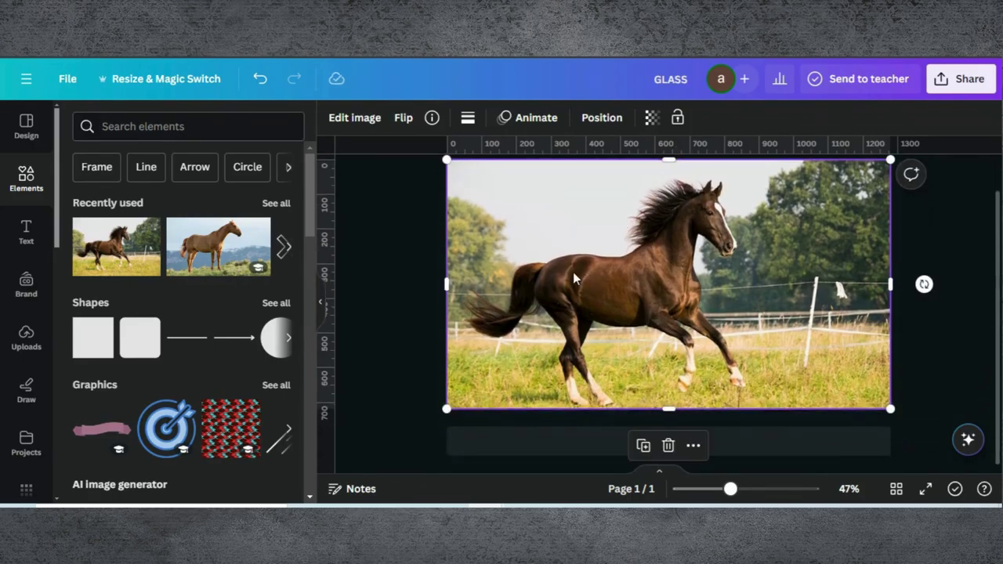
{"action": "left_click", "coordinate": [410, 238]}
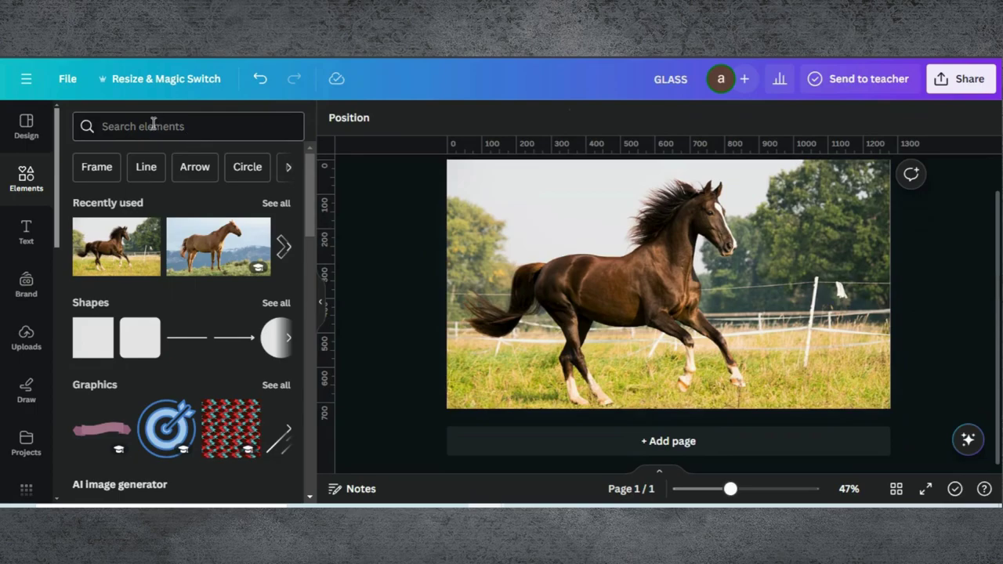
Search the elements for "H" and add the bold H letter frame with slightly flared stems to the page
{"action": "left_click", "coordinate": [148, 128]}
{"action": "type", "text": "H"}
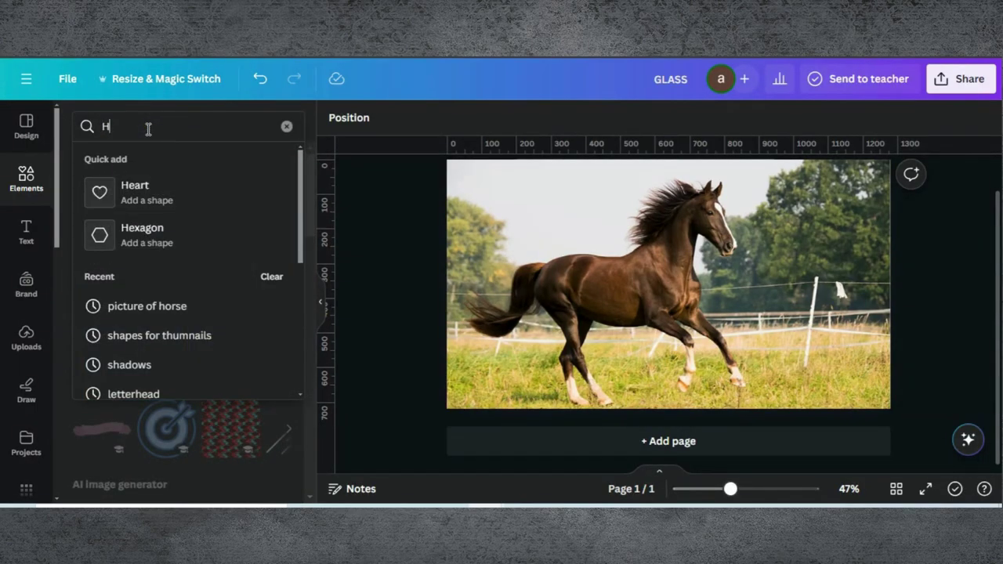
{"action": "key", "text": "Return"}
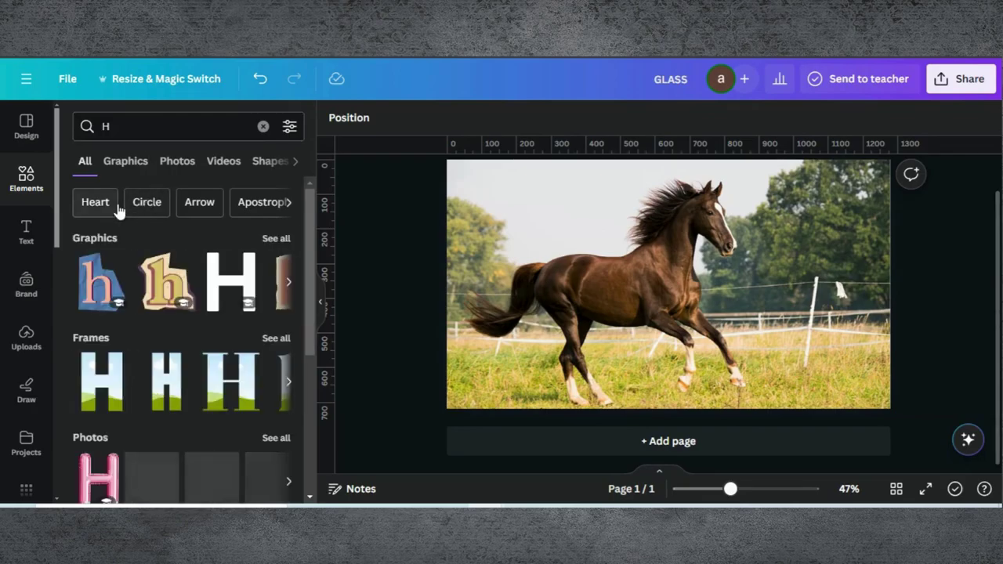
{"action": "left_click", "coordinate": [289, 384]}
{"action": "left_click", "coordinate": [290, 385]}
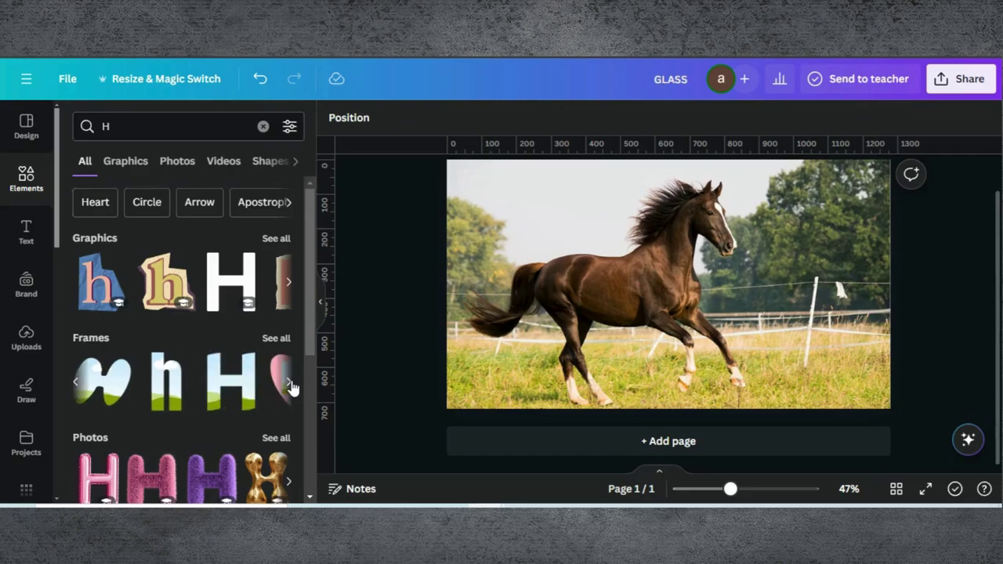
{"action": "left_click", "coordinate": [291, 386]}
{"action": "left_click", "coordinate": [123, 389]}
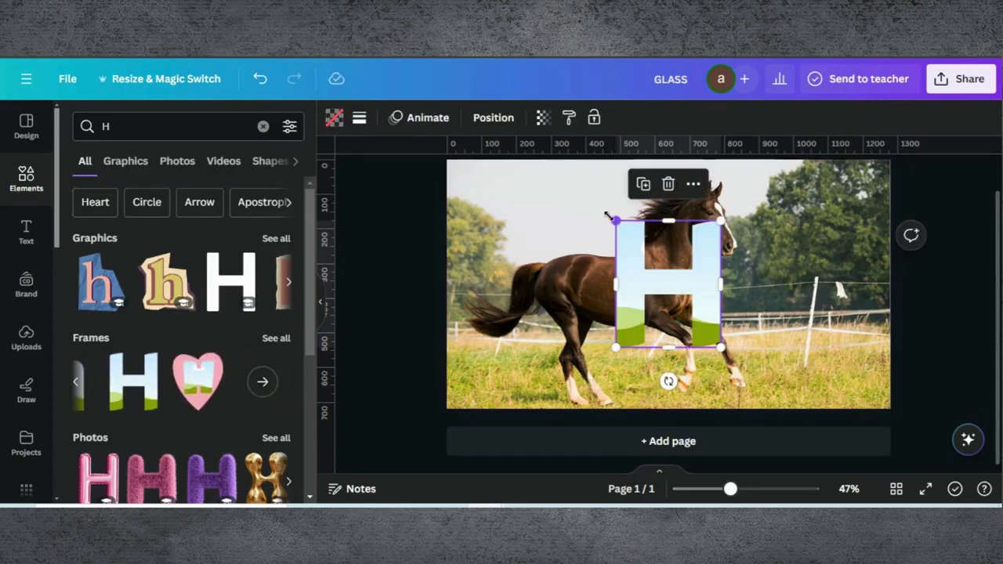
Enlarge the H frame and position it over the front half of the horse, from above the head to the lower legs
{"action": "left_click_drag", "start_coordinate": [609, 217], "coordinate": [600, 203]}
{"action": "left_click_drag", "start_coordinate": [722, 348], "coordinate": [738, 367]}
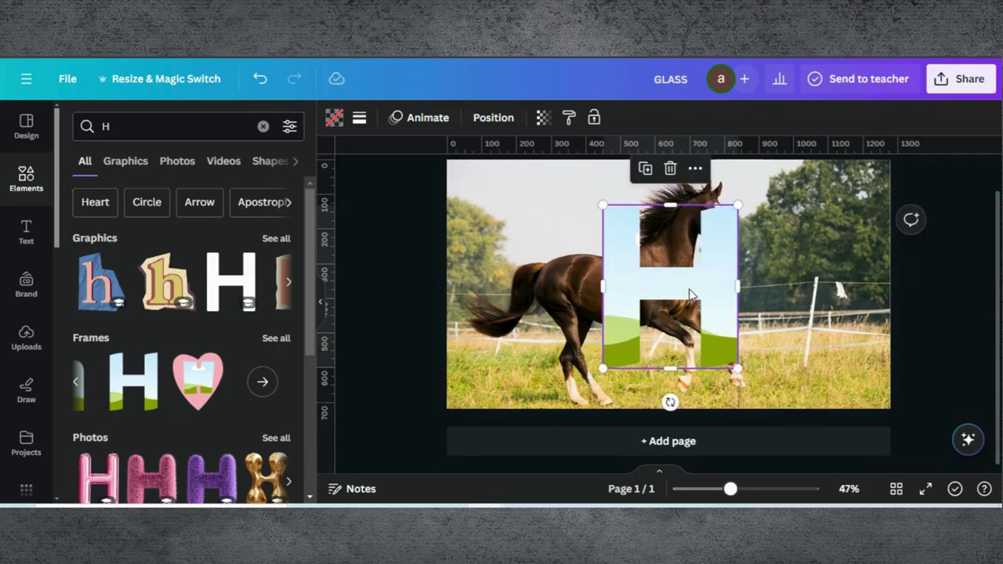
{"action": "left_click_drag", "start_coordinate": [686, 279], "coordinate": [691, 272]}
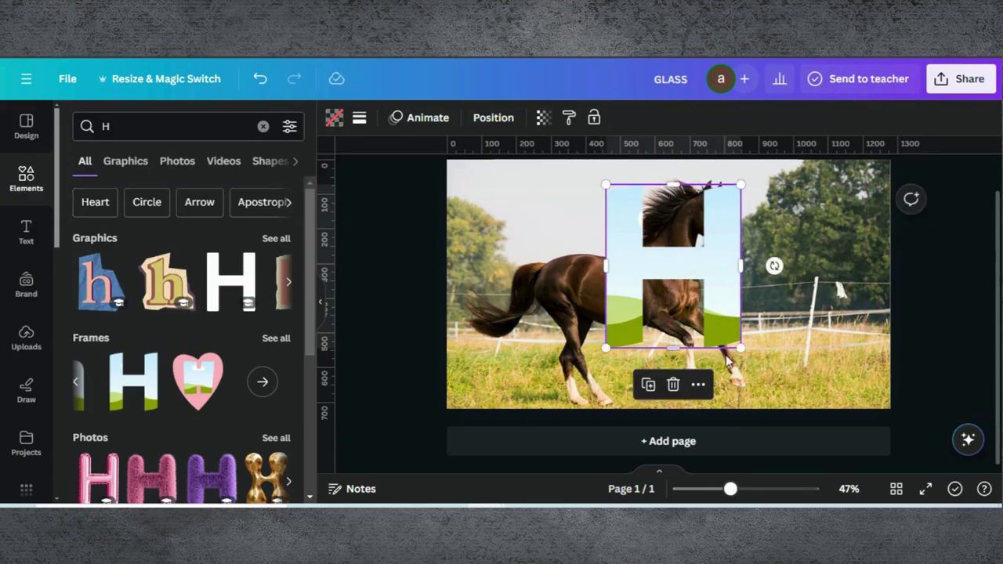
{"action": "left_click_drag", "start_coordinate": [743, 348], "coordinate": [757, 366]}
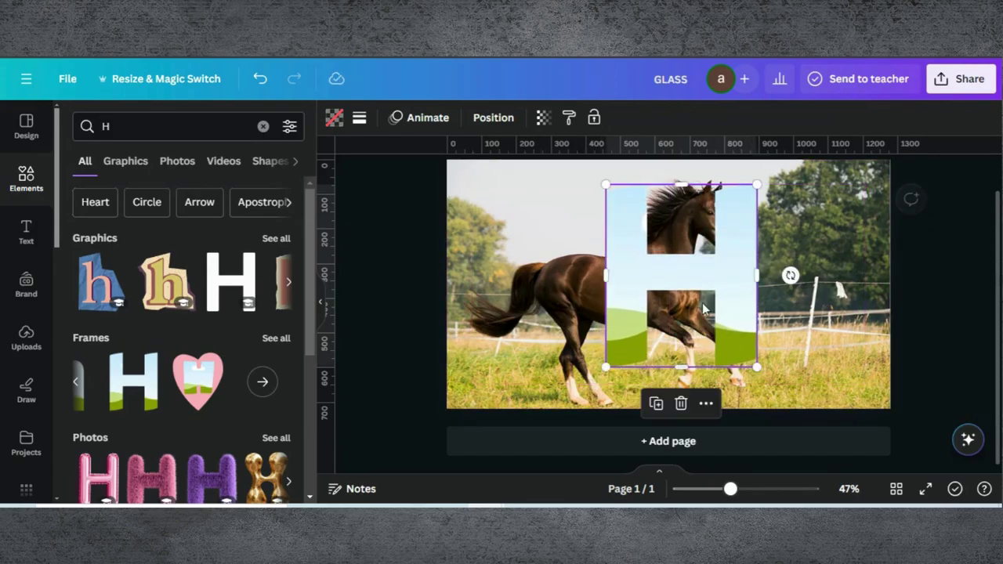
{"action": "left_click_drag", "start_coordinate": [687, 280], "coordinate": [644, 254]}
Duplicate the background horse photo and place the copy inside the H frame
{"action": "left_click", "coordinate": [641, 376]}
{"action": "left_click", "coordinate": [639, 443]}
{"action": "left_click_drag", "start_coordinate": [573, 243], "coordinate": [641, 281]}
Scale and reposition the photo inside the H frame until it lines up with the background horse photo
{"action": "double_click", "coordinate": [641, 281]}
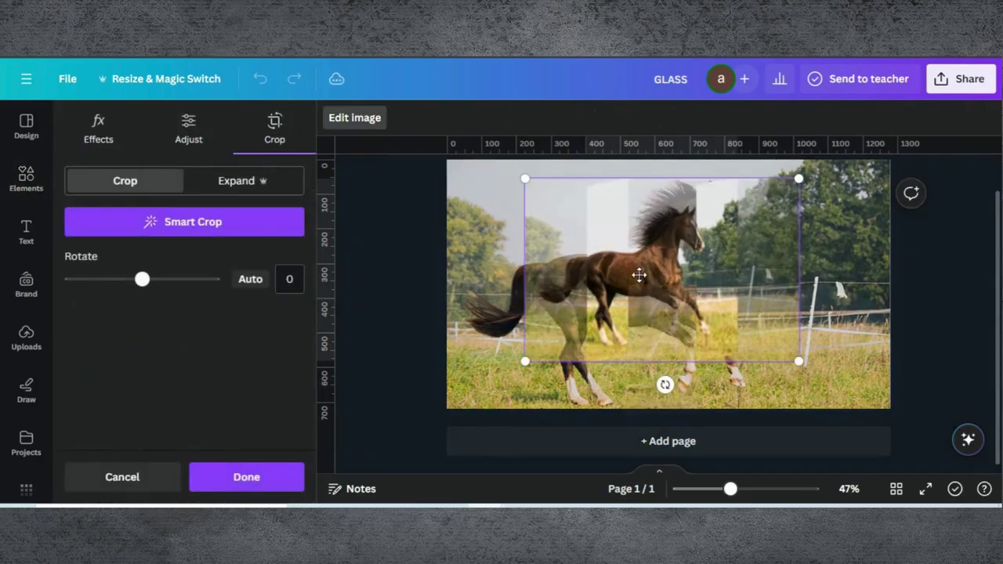
{"action": "left_click_drag", "start_coordinate": [525, 179], "coordinate": [467, 160]}
{"action": "left_click_drag", "start_coordinate": [498, 203], "coordinate": [471, 233]}
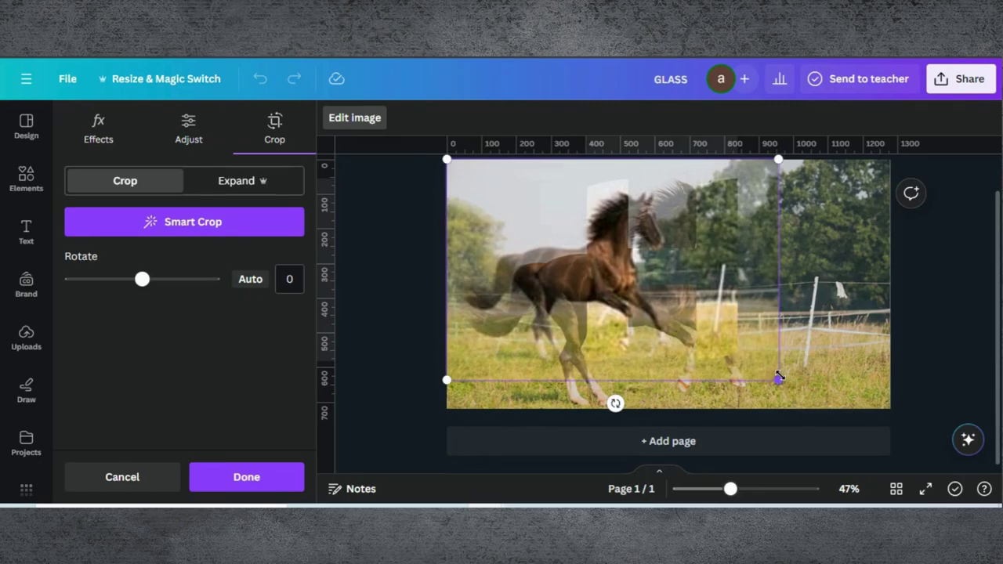
{"action": "left_click_drag", "start_coordinate": [801, 376], "coordinate": [912, 450]}
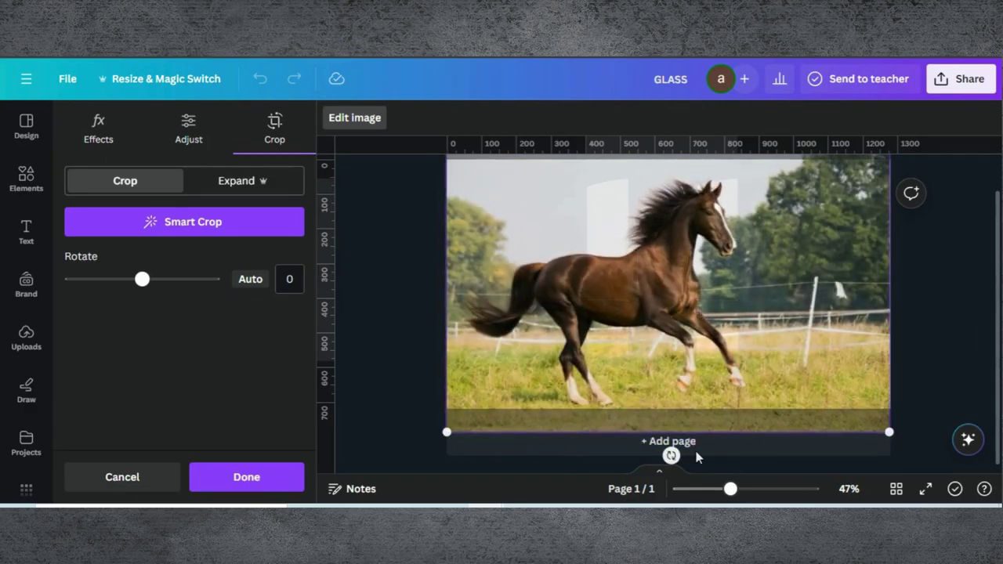
{"action": "left_click", "coordinate": [927, 327]}
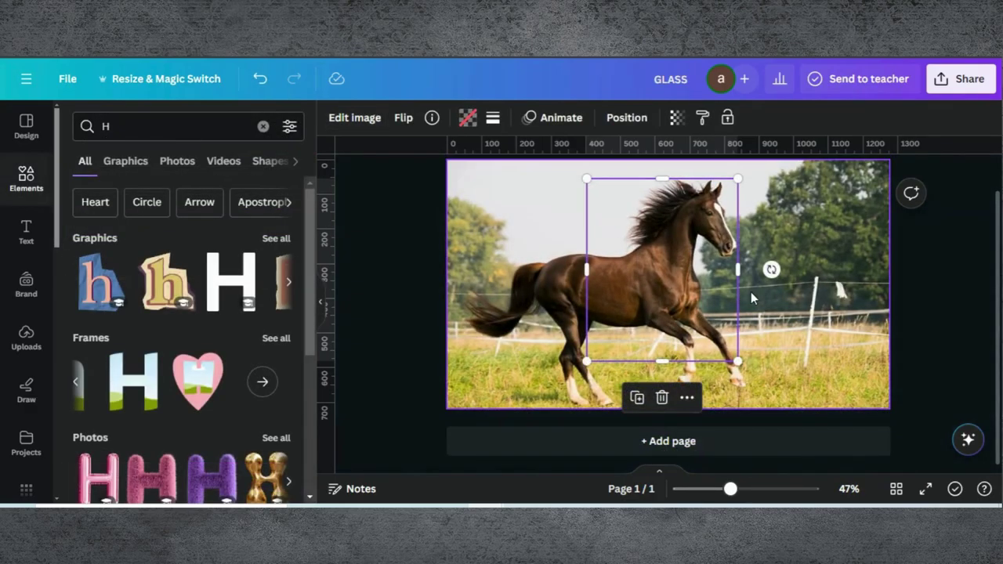
Duplicate the photo-filled H frame slightly to the right and set the copy's brightness to -100
{"action": "left_click", "coordinate": [636, 397]}
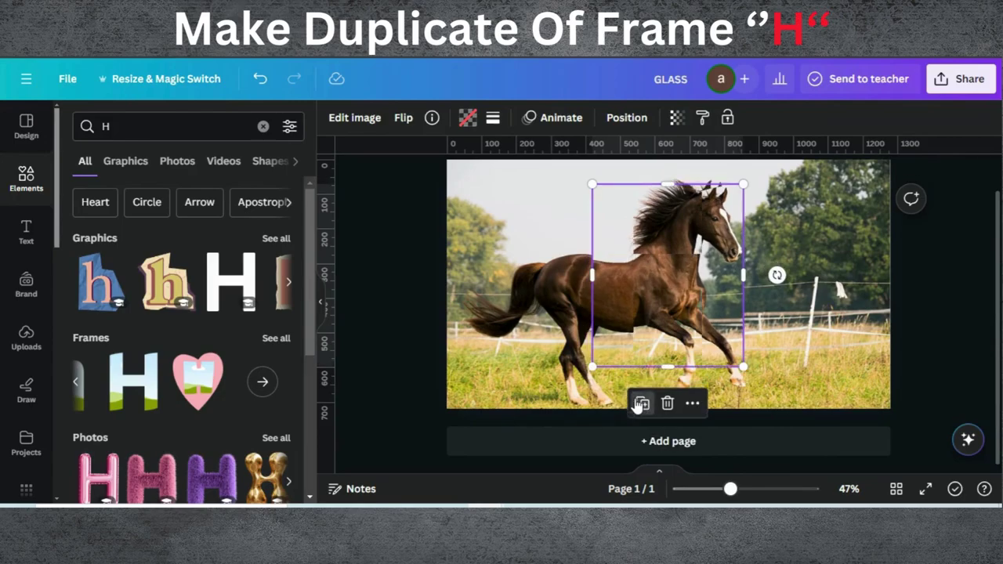
{"action": "left_click_drag", "start_coordinate": [676, 279], "coordinate": [686, 275]}
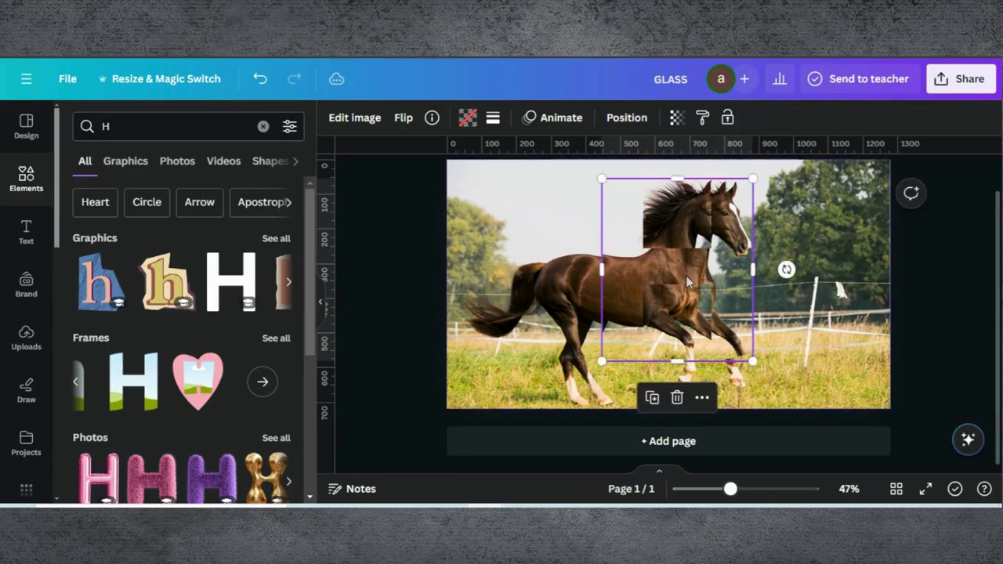
{"action": "left_click", "coordinate": [353, 122]}
{"action": "left_click", "coordinate": [189, 138]}
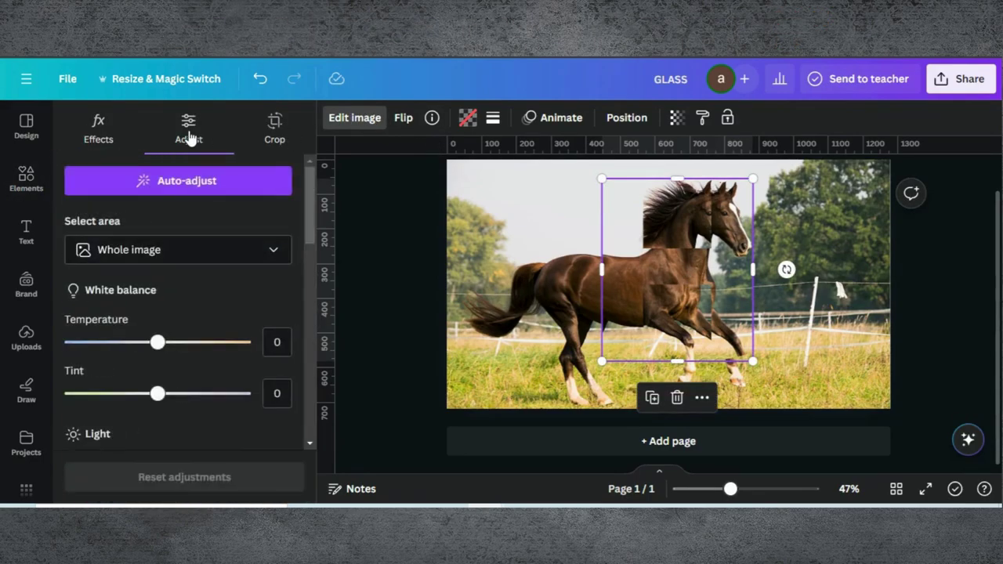
{"action": "scroll", "coordinate": [166, 314], "scroll_direction": "down", "scroll_amount": 5}
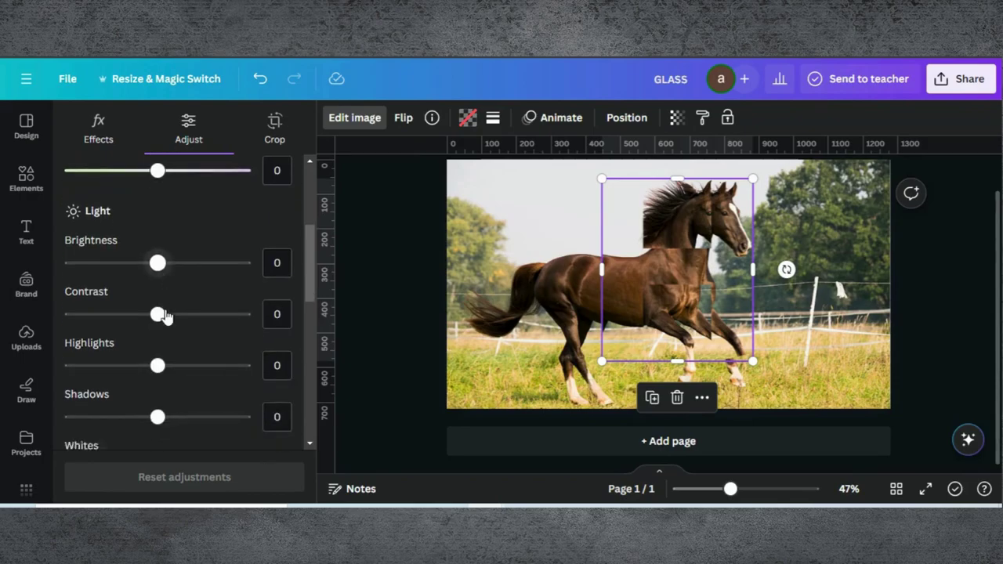
{"action": "left_click_drag", "start_coordinate": [73, 231], "coordinate": [17, 235]}
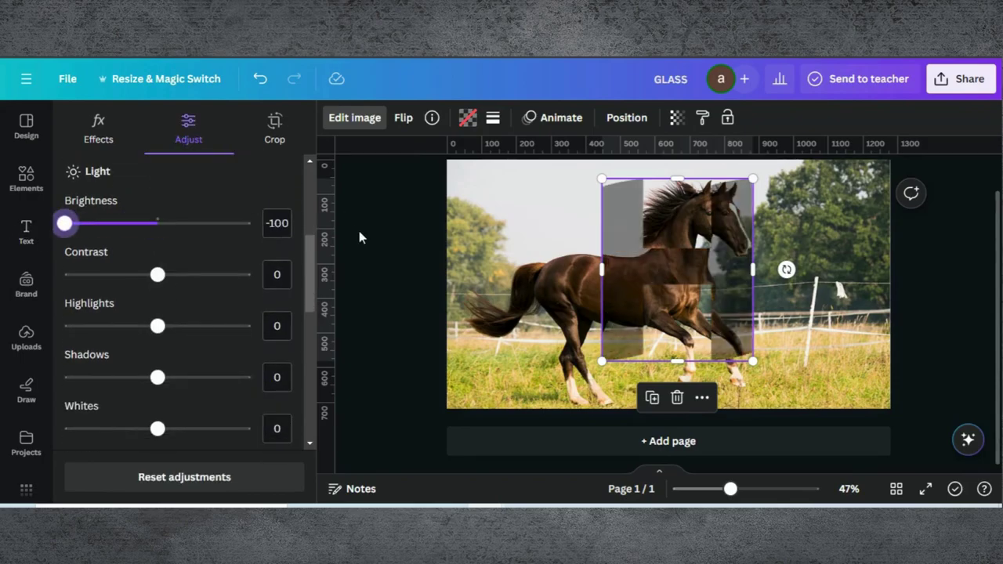
Move the darkened H copy beneath the original H frame in the layer order
{"action": "left_click", "coordinate": [633, 118]}
{"action": "left_click_drag", "start_coordinate": [233, 212], "coordinate": [235, 278]}
{"action": "left_click", "coordinate": [627, 118]}
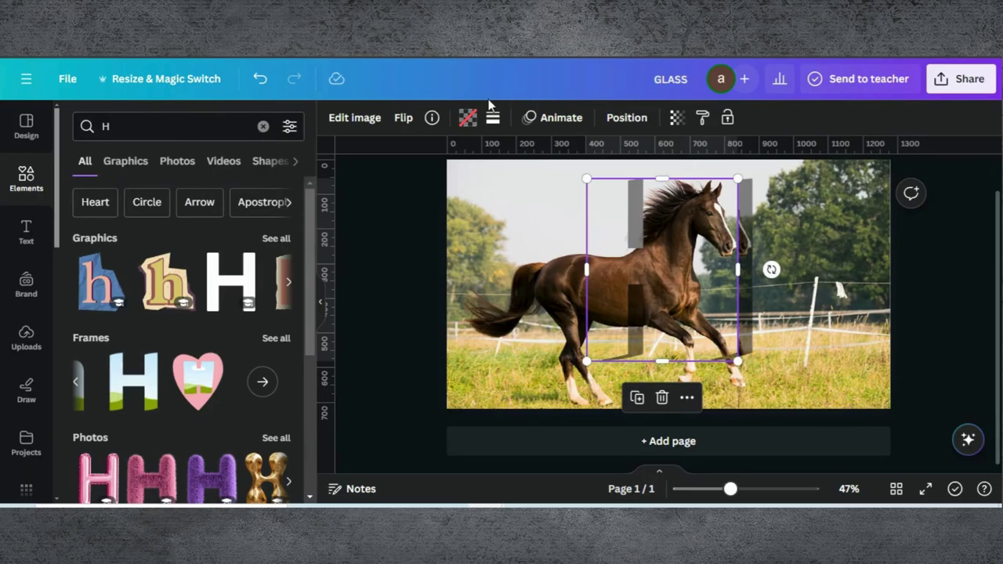
Give the front H frame a solid white (#ffffff) border with a weight of 7
{"action": "left_click", "coordinate": [492, 118]}
{"action": "left_click_drag", "start_coordinate": [493, 213], "coordinate": [507, 217]}
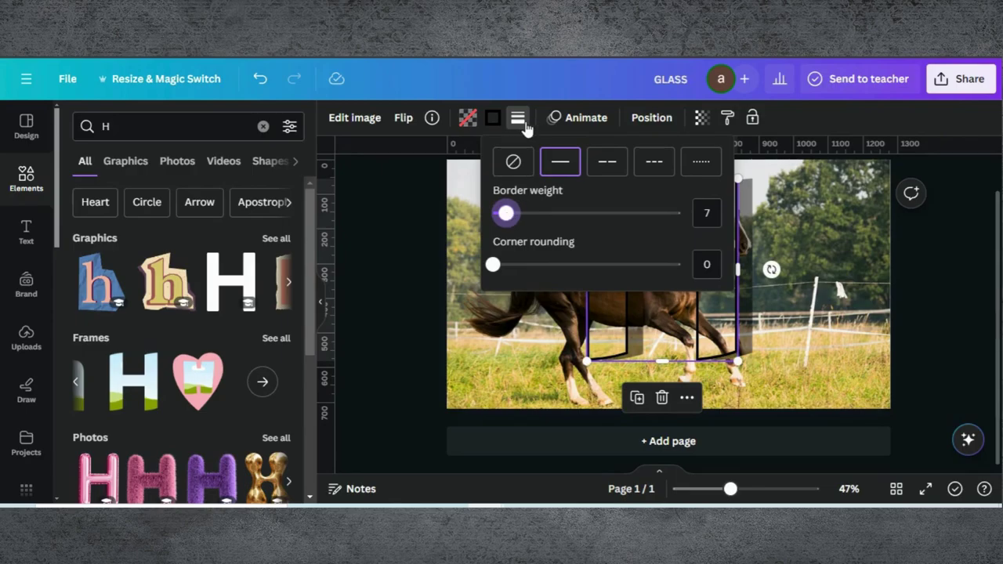
{"action": "left_click", "coordinate": [492, 118]}
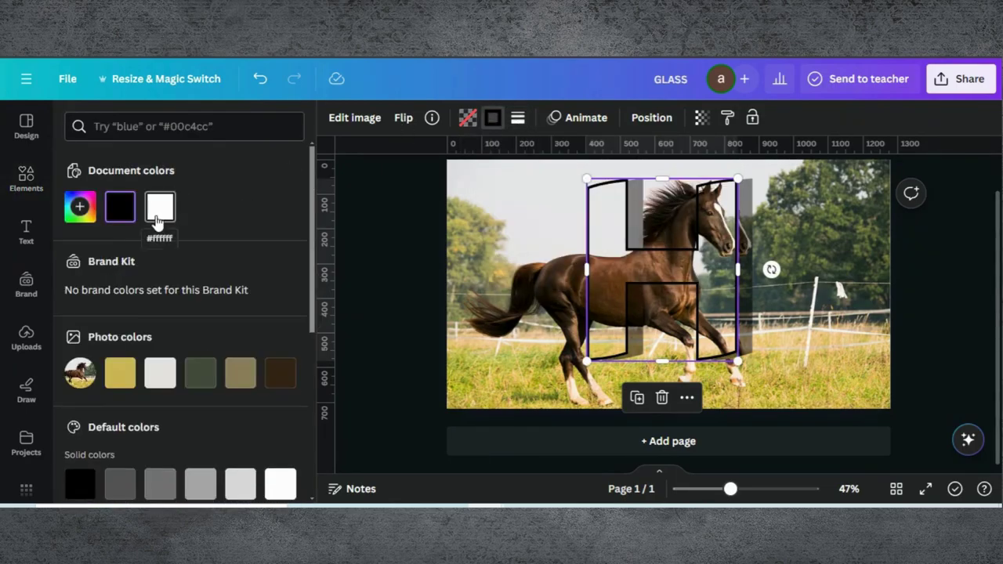
{"action": "left_click", "coordinate": [156, 221]}
Remove the background from the full-page horse photo with BG Remover
{"action": "left_click", "coordinate": [486, 224]}
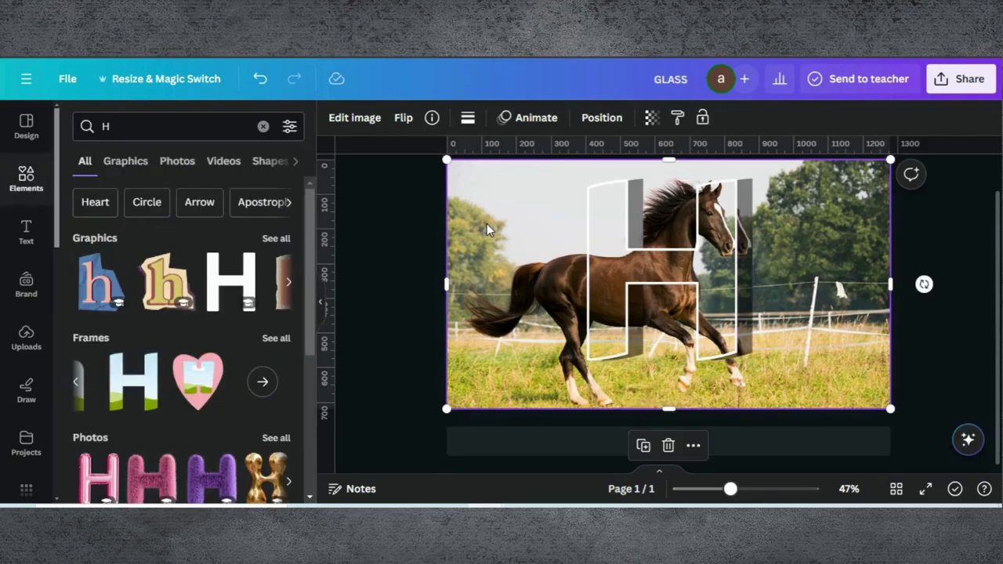
{"action": "left_click", "coordinate": [341, 122]}
{"action": "left_click", "coordinate": [107, 229]}
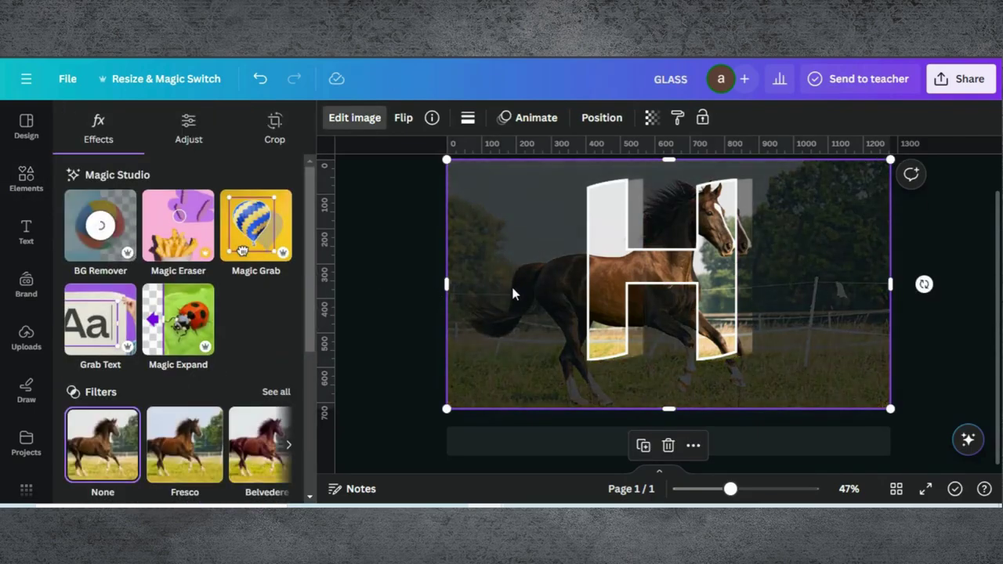
Reposition the photo inside the darkened H frame so its horse aligns with the background horse
{"action": "double_click", "coordinate": [745, 295]}
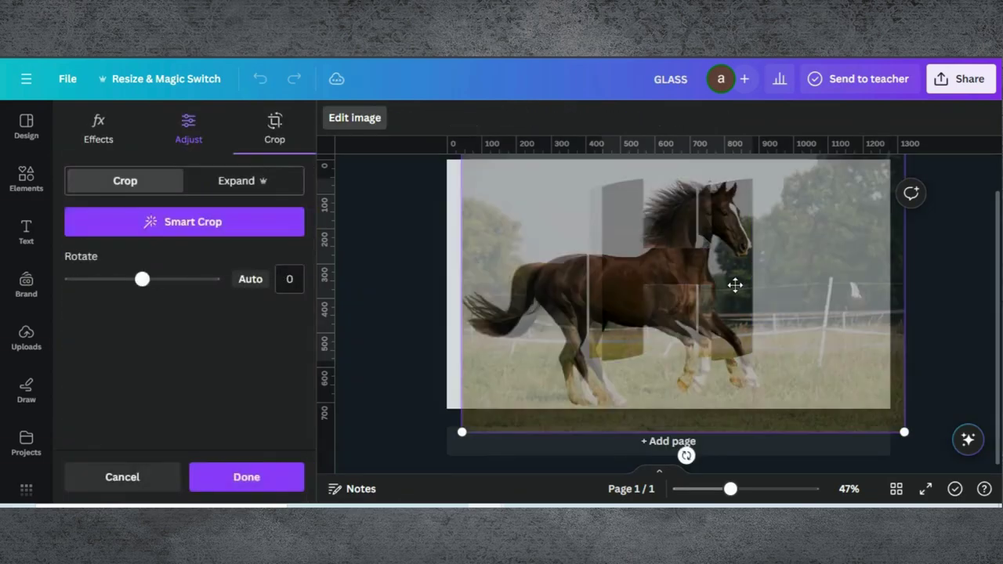
{"action": "left_click_drag", "start_coordinate": [725, 285], "coordinate": [716, 284]}
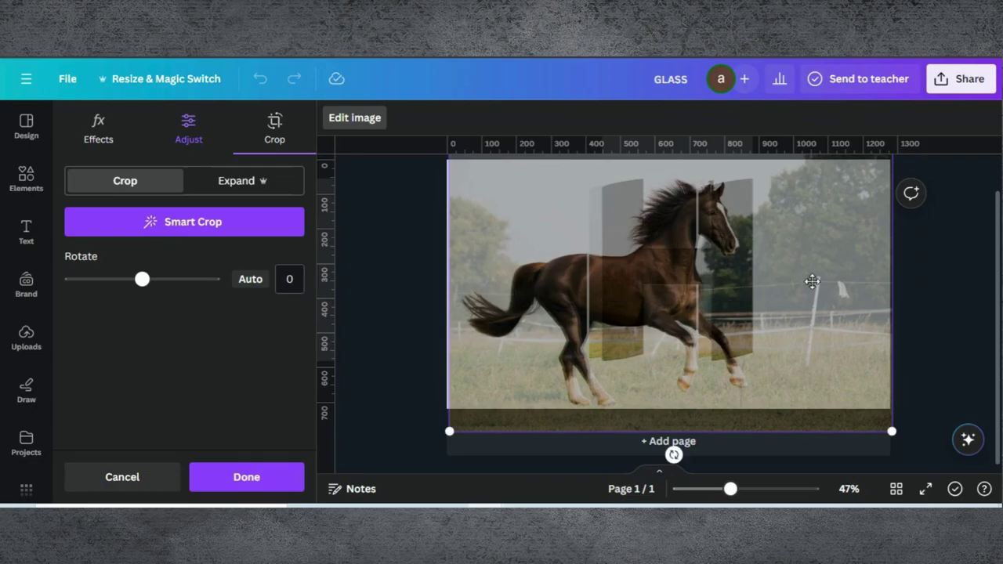
{"action": "key", "text": "Return"}
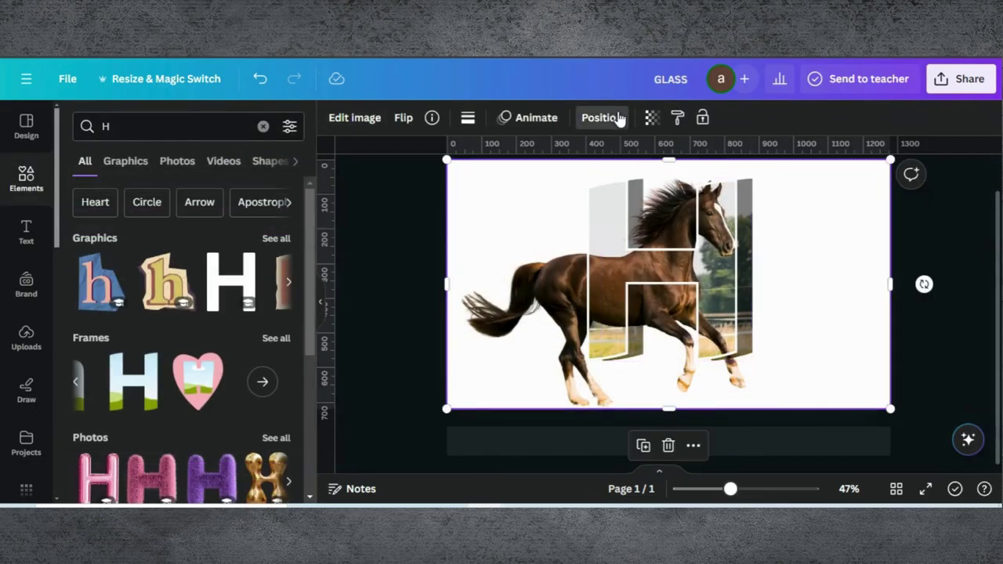
Move the horse cutout to the top layer and crop both its sides to the neck, chest and front leg section
{"action": "left_click", "coordinate": [618, 117]}
{"action": "left_click_drag", "start_coordinate": [187, 325], "coordinate": [204, 204]}
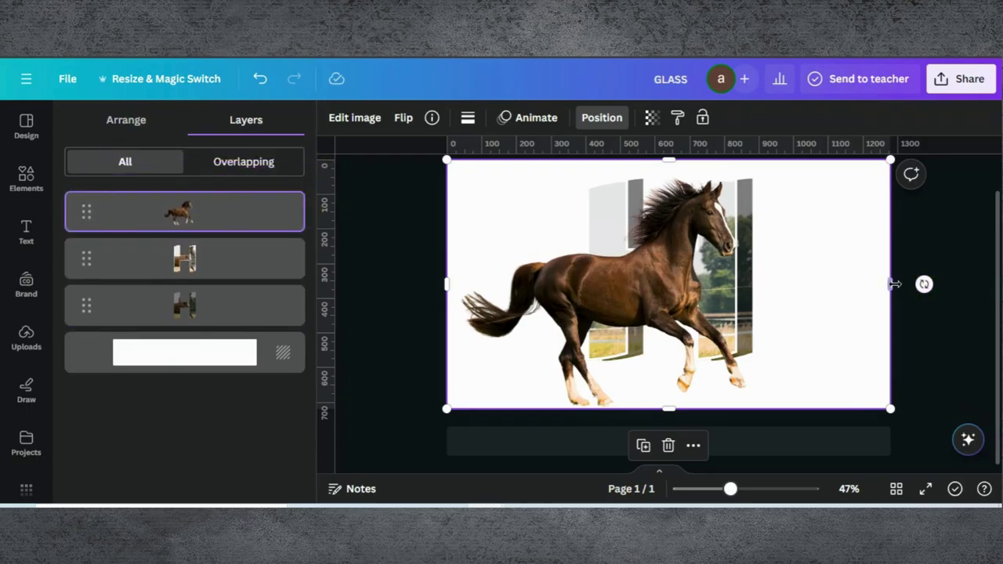
{"action": "left_click_drag", "start_coordinate": [894, 285], "coordinate": [720, 295]}
{"action": "left_click_drag", "start_coordinate": [447, 284], "coordinate": [618, 275]}
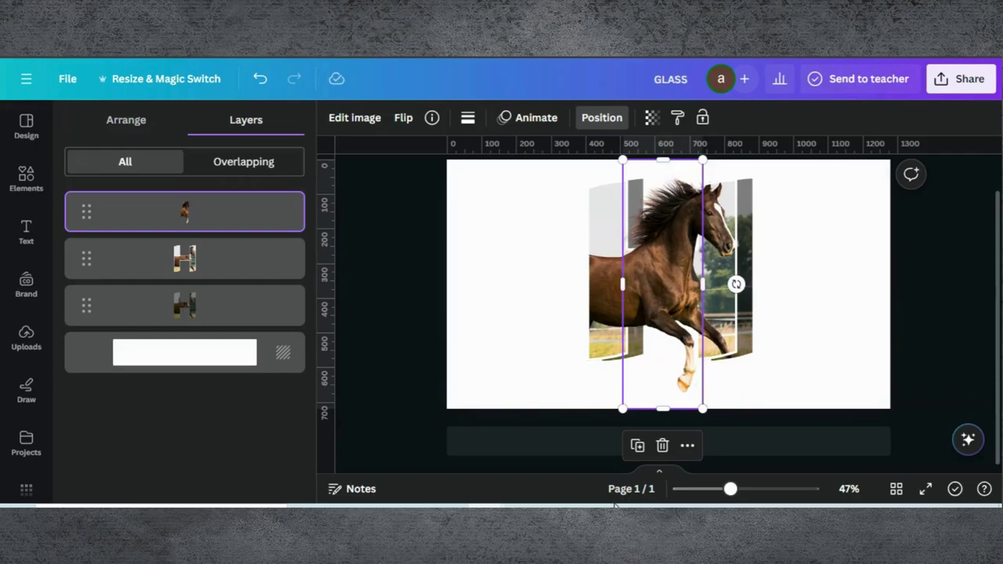
Duplicate the cropped cutout, align it with the original, crop the copy to the hindquarters, and send it behind both H frames
{"action": "left_click", "coordinate": [637, 446]}
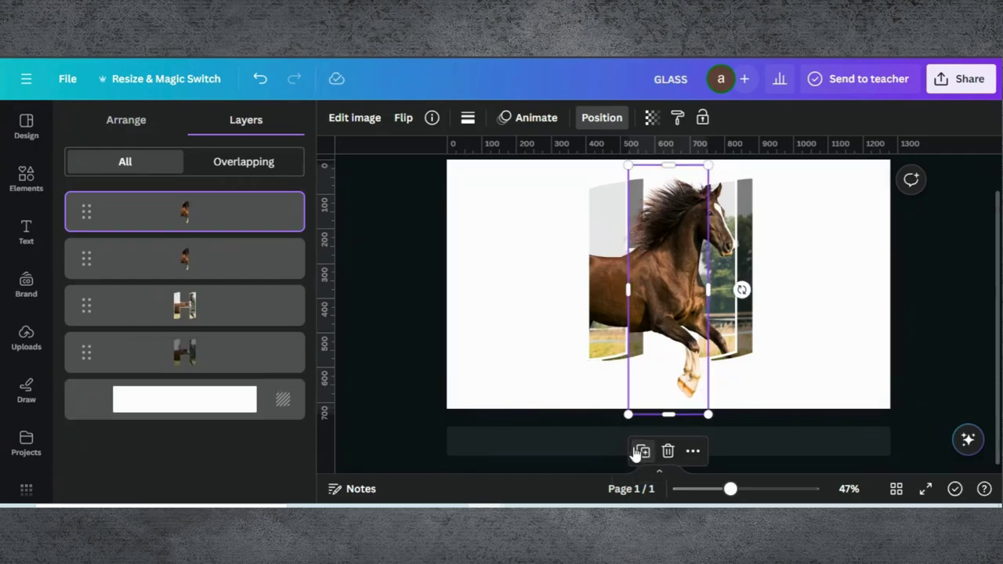
{"action": "left_click", "coordinate": [665, 291]}
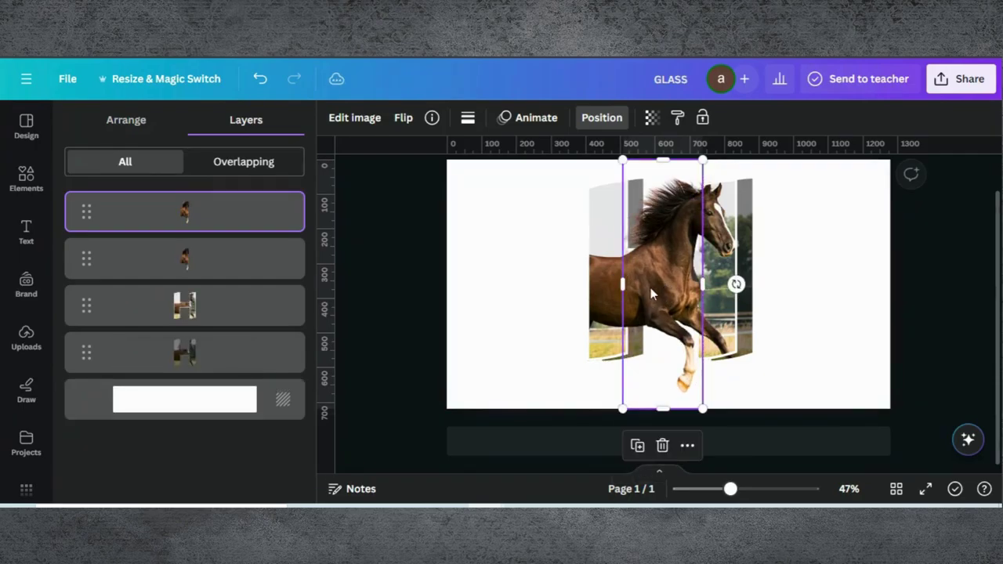
{"action": "left_click_drag", "start_coordinate": [619, 280], "coordinate": [527, 280]}
{"action": "left_click_drag", "start_coordinate": [702, 283], "coordinate": [591, 283]}
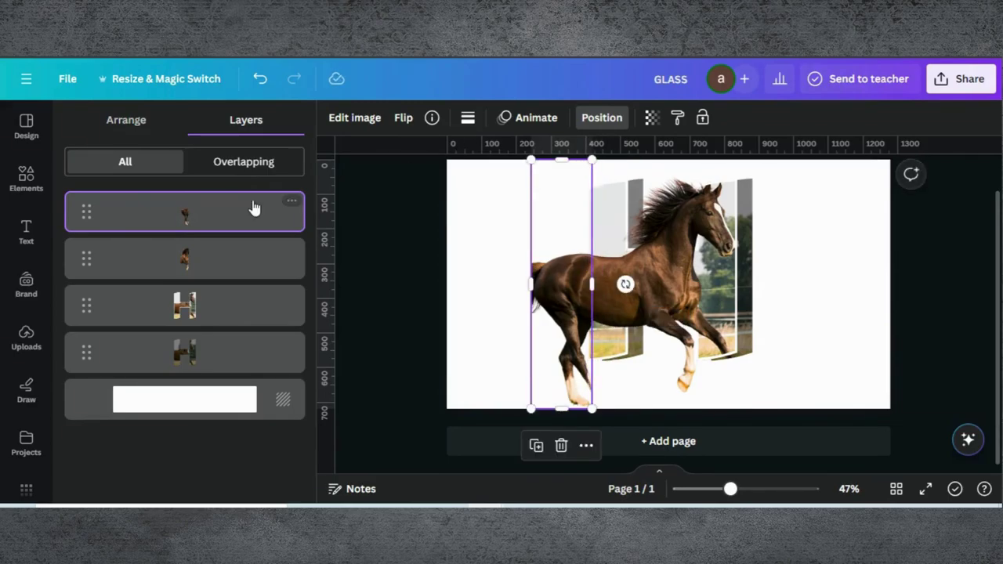
{"action": "left_click_drag", "start_coordinate": [230, 214], "coordinate": [233, 384]}
Crop the front cutout from its left side and extend the rear cutout behind the H to include the neck and front leg
{"action": "left_click", "coordinate": [643, 282]}
{"action": "left_click_drag", "start_coordinate": [623, 284], "coordinate": [712, 276]}
{"action": "left_click", "coordinate": [592, 292]}
{"action": "left_click", "coordinate": [650, 282]}
{"action": "left_click", "coordinate": [639, 281]}
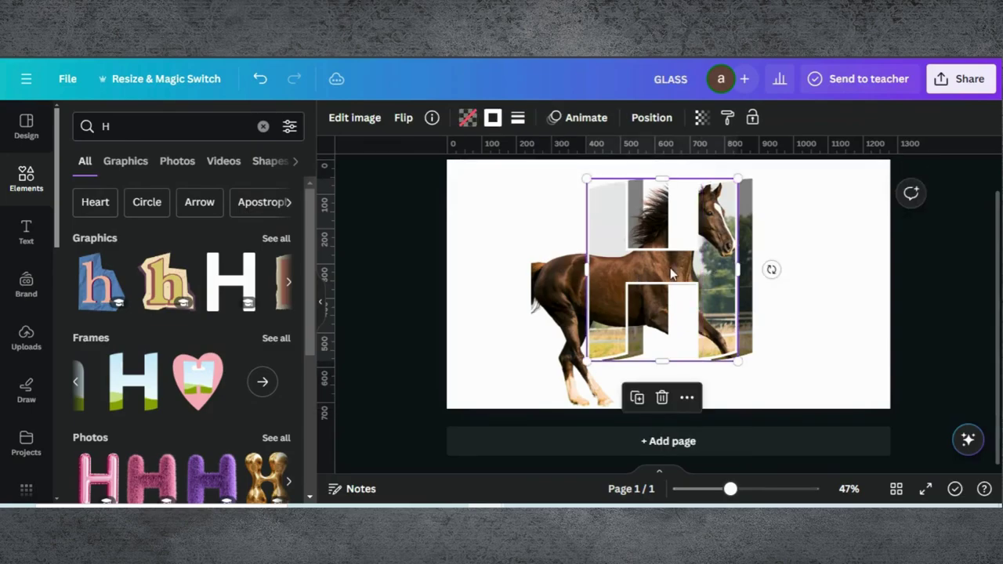
{"action": "left_click", "coordinate": [662, 281]}
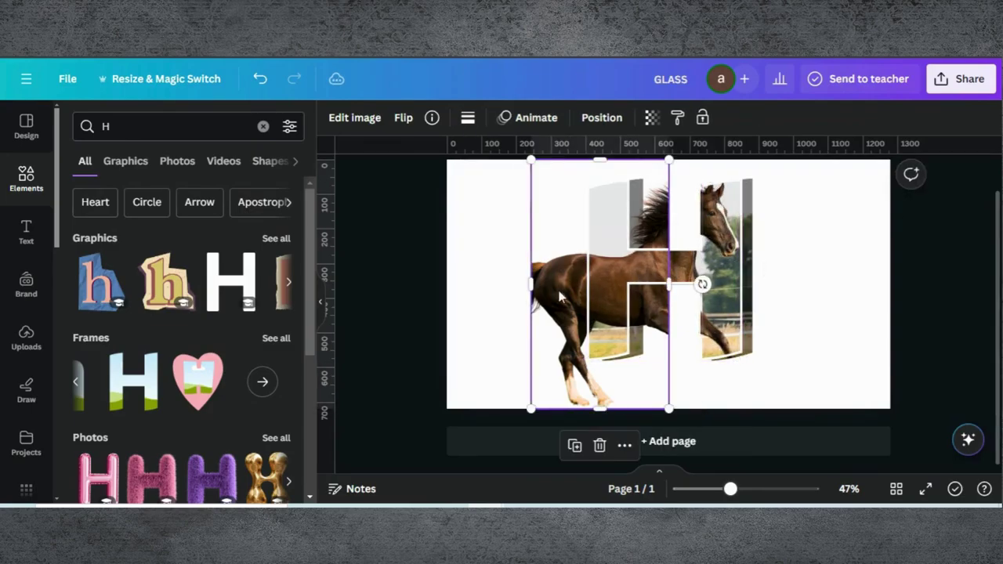
{"action": "left_click_drag", "start_coordinate": [668, 281], "coordinate": [717, 272]}
{"action": "left_click", "coordinate": [828, 274]}
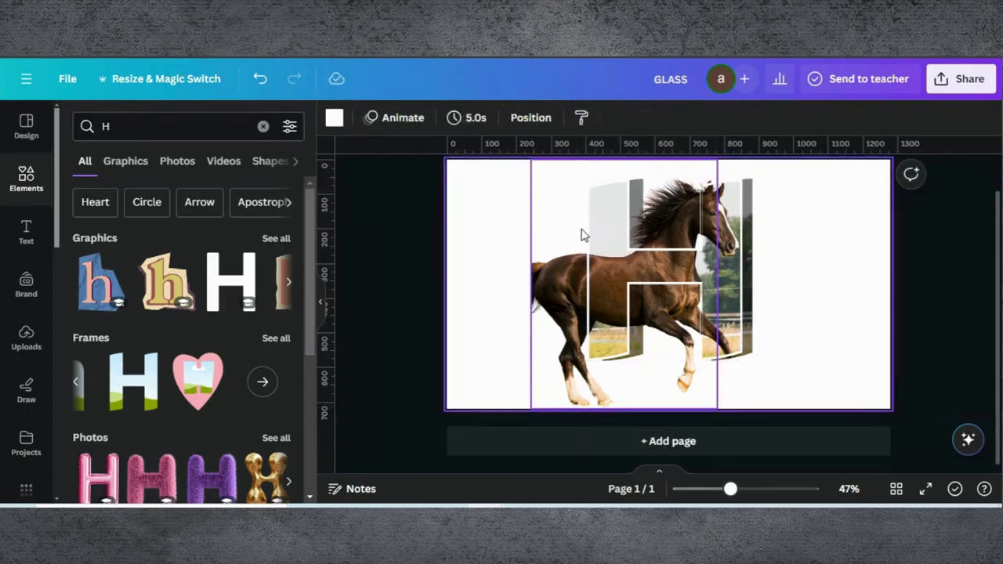
Extend the rear horse cutout's crop outward to include the whole tail, and deselect it
{"action": "left_click", "coordinate": [564, 298]}
{"action": "left_click_drag", "start_coordinate": [531, 284], "coordinate": [453, 286]}
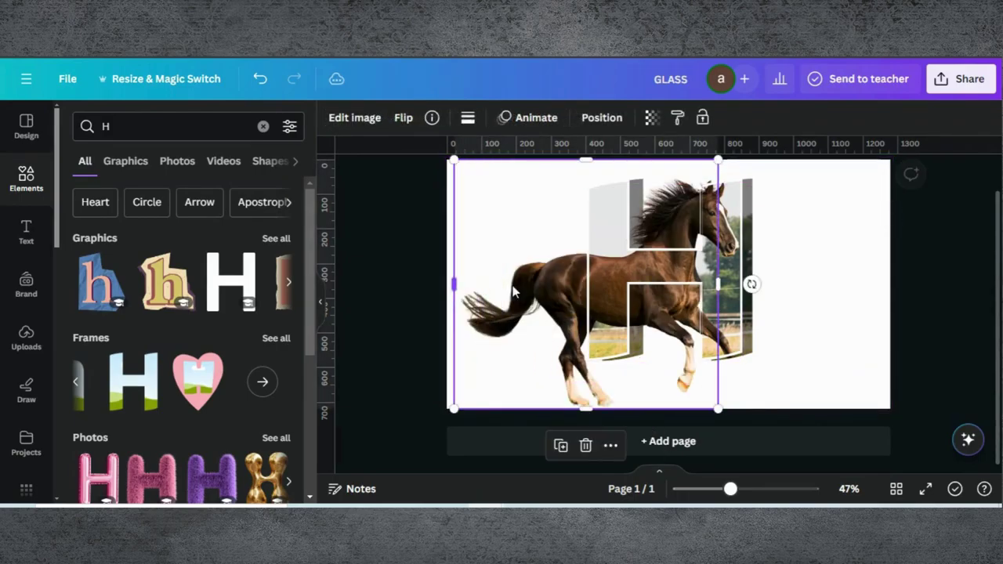
{"action": "left_click", "coordinate": [856, 254]}
Download the design as a PNG with a transparent background
{"action": "left_click", "coordinate": [963, 81]}
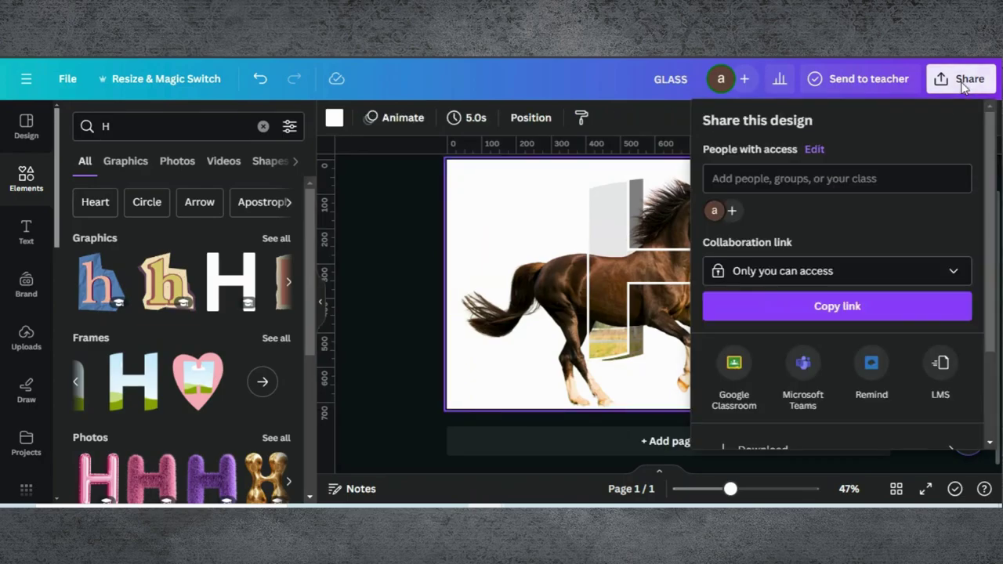
{"action": "scroll", "coordinate": [784, 274], "scroll_direction": "down", "scroll_amount": 3}
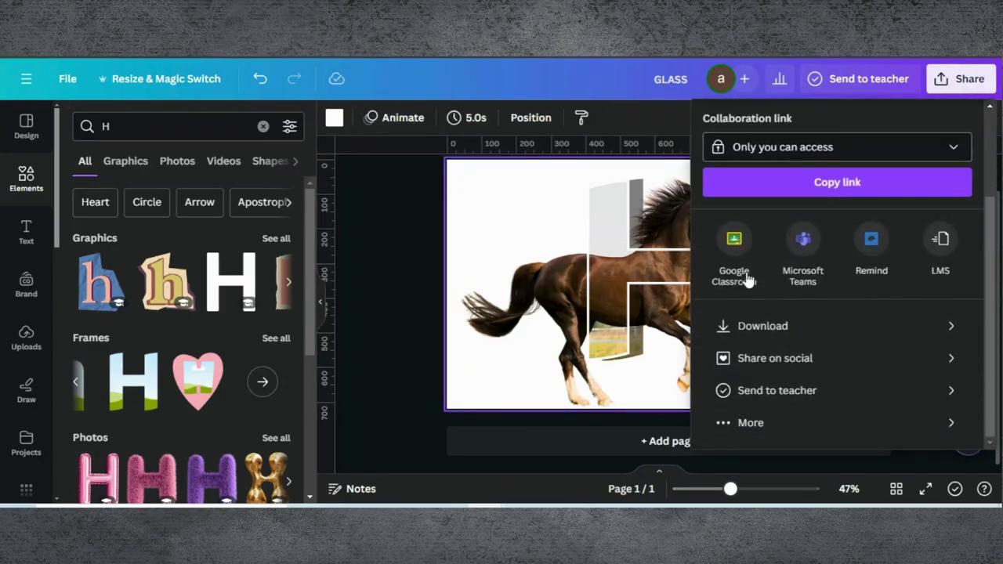
{"action": "left_click", "coordinate": [772, 328]}
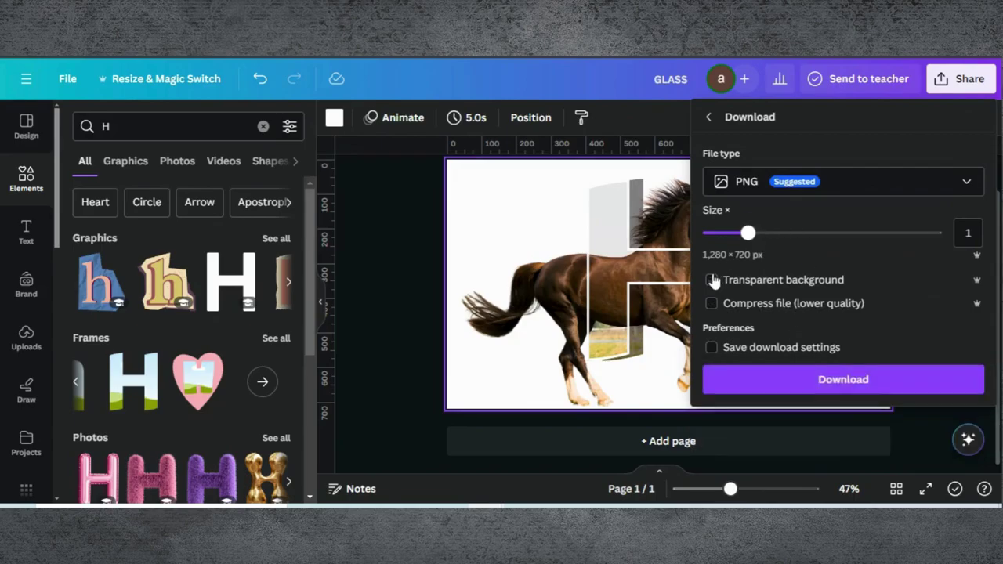
{"action": "left_click", "coordinate": [756, 384]}
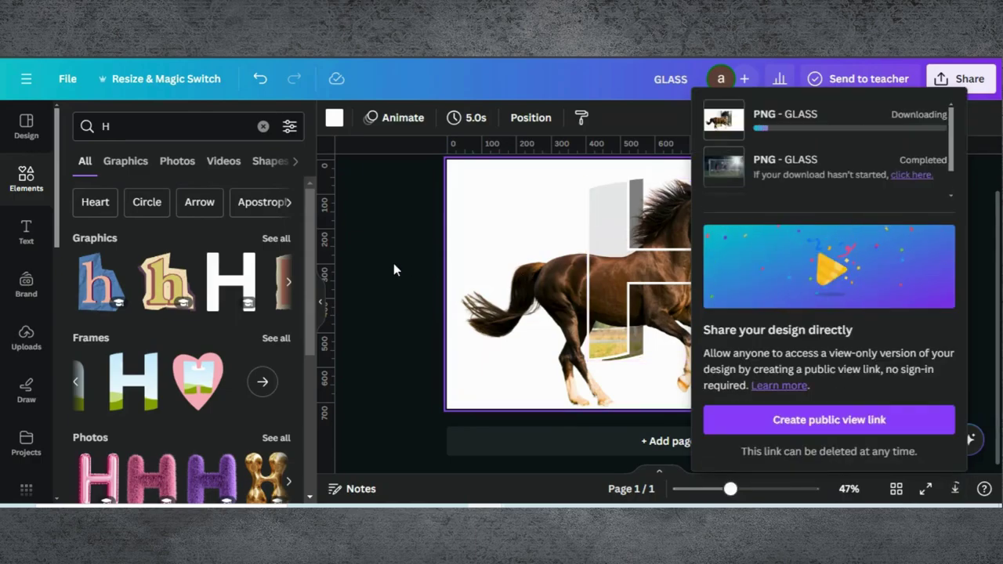
Add a second page and give its background the pale green-to-blue gradient
{"action": "left_click", "coordinate": [555, 443]}
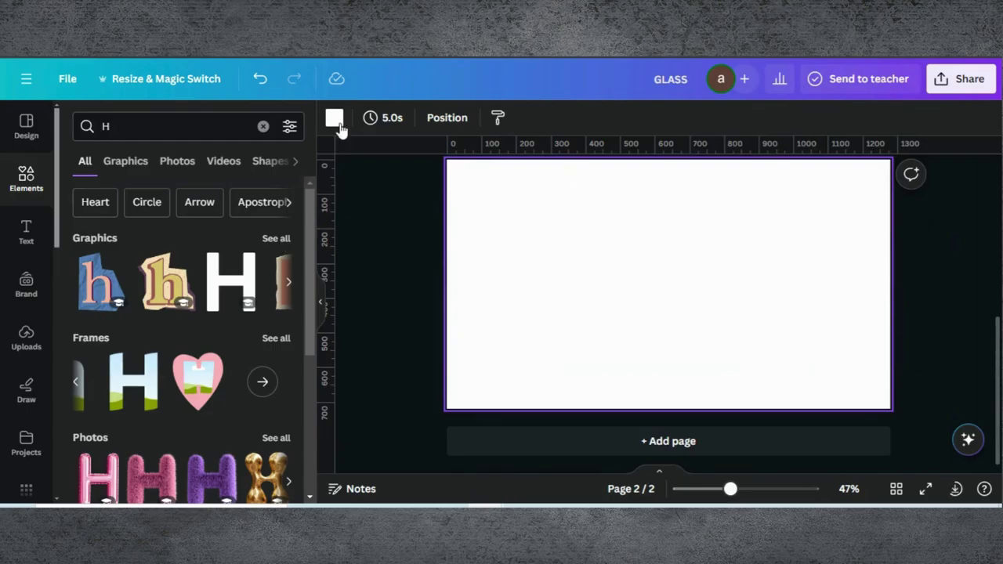
{"action": "left_click", "coordinate": [334, 118]}
{"action": "scroll", "coordinate": [194, 357], "scroll_direction": "down", "scroll_amount": 4}
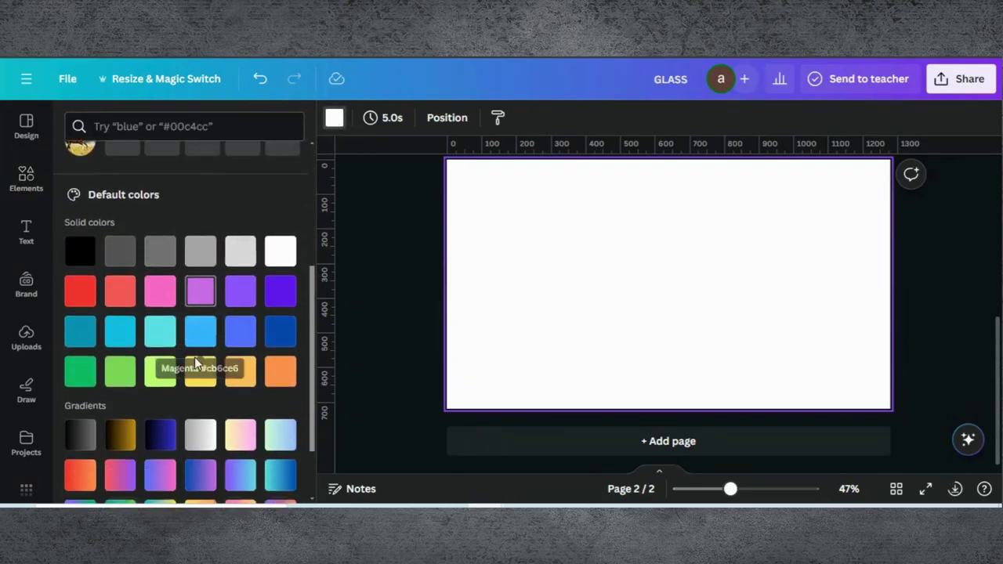
{"action": "scroll", "coordinate": [196, 364], "scroll_direction": "down", "scroll_amount": 1}
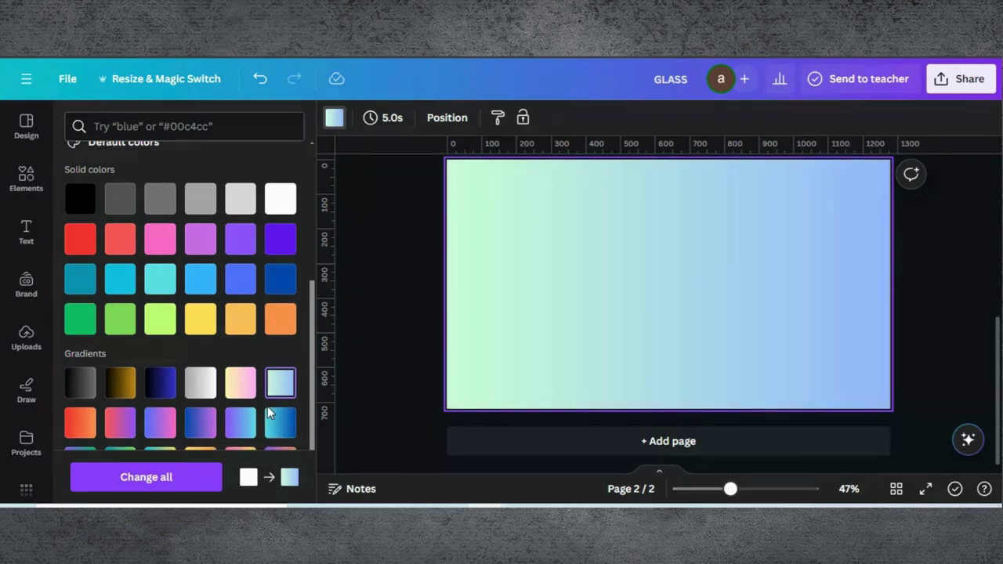
{"action": "scroll", "coordinate": [268, 413], "scroll_direction": "down", "scroll_amount": 2}
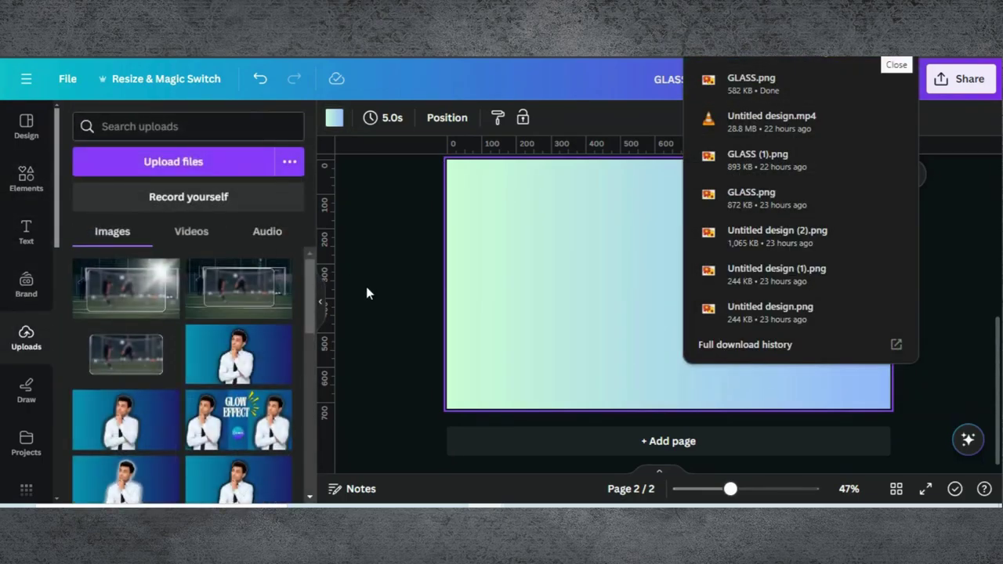
Upload the downloaded GLASS.png, place it on the gradient page, shrink it slightly and position it at the page's upper middle
{"action": "left_click", "coordinate": [366, 286]}
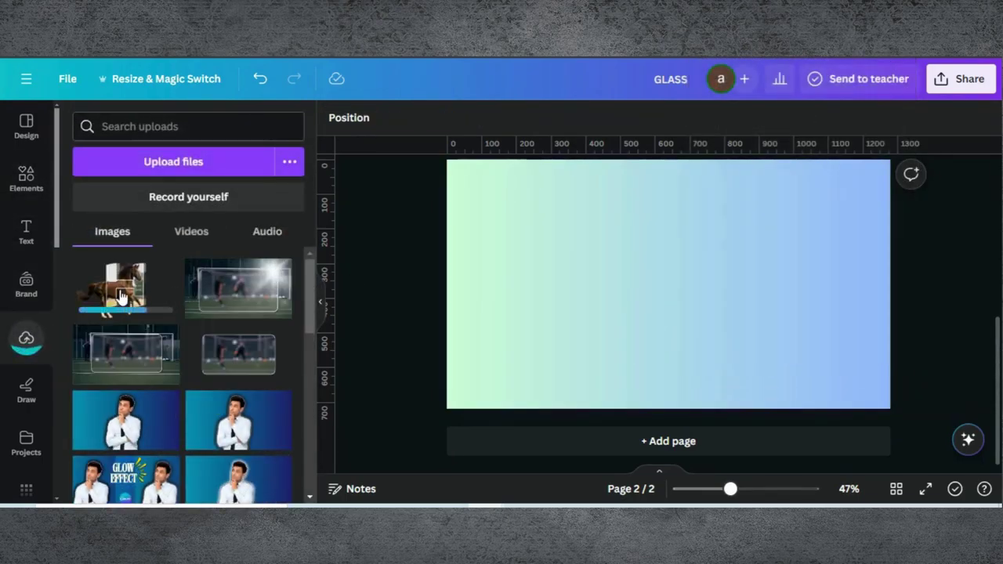
{"action": "left_click", "coordinate": [122, 296]}
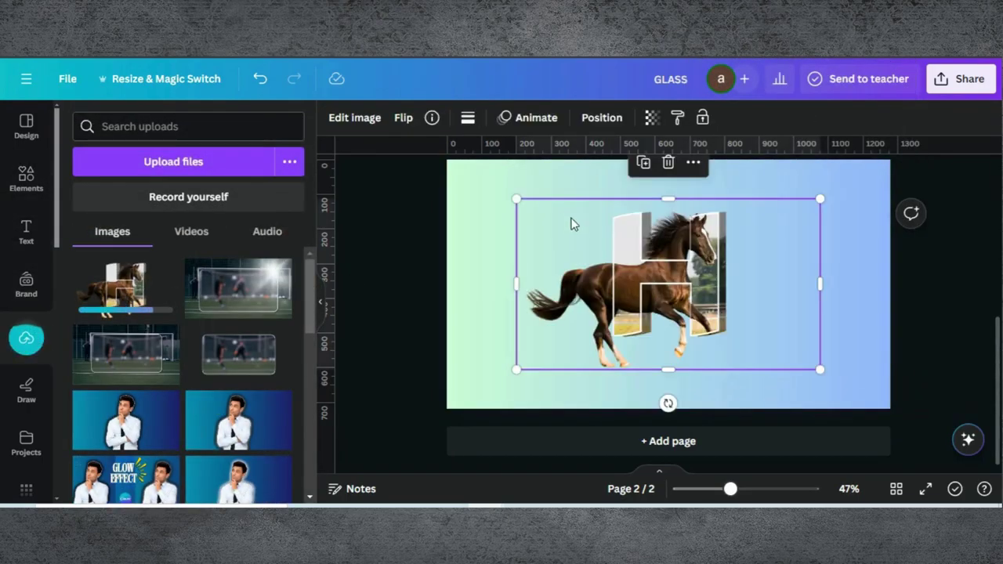
{"action": "left_click_drag", "start_coordinate": [819, 368], "coordinate": [788, 352]}
{"action": "left_click_drag", "start_coordinate": [671, 268], "coordinate": [696, 225]}
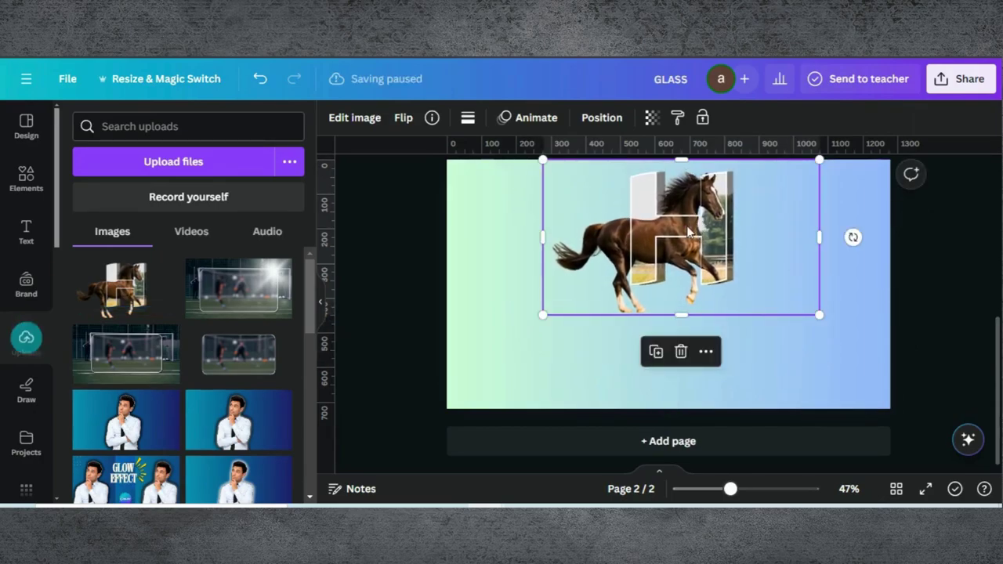
Apply a Drop shadow to the horse image with a distance of 9
{"action": "left_click", "coordinate": [348, 120]}
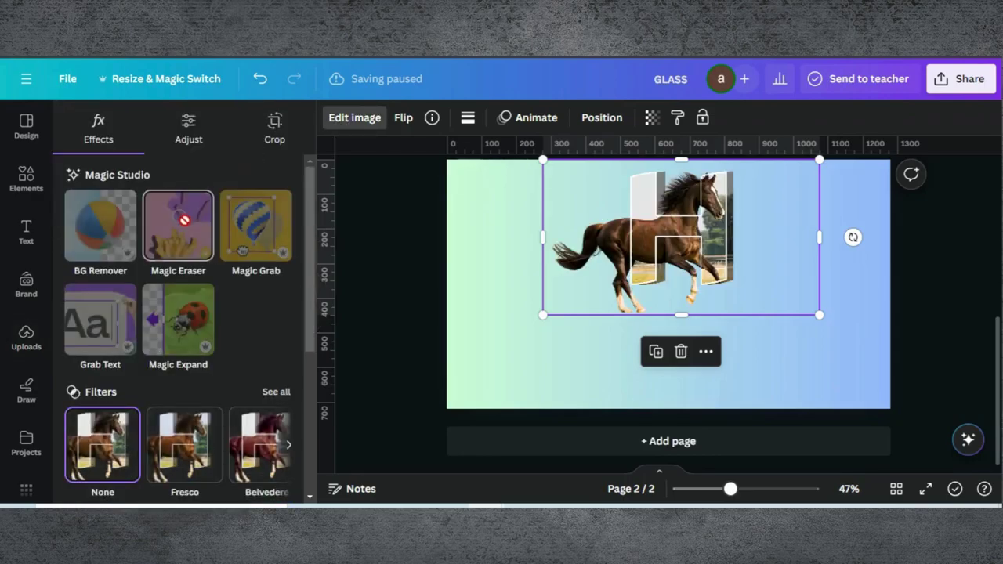
{"action": "scroll", "coordinate": [178, 321], "scroll_direction": "down", "scroll_amount": 3}
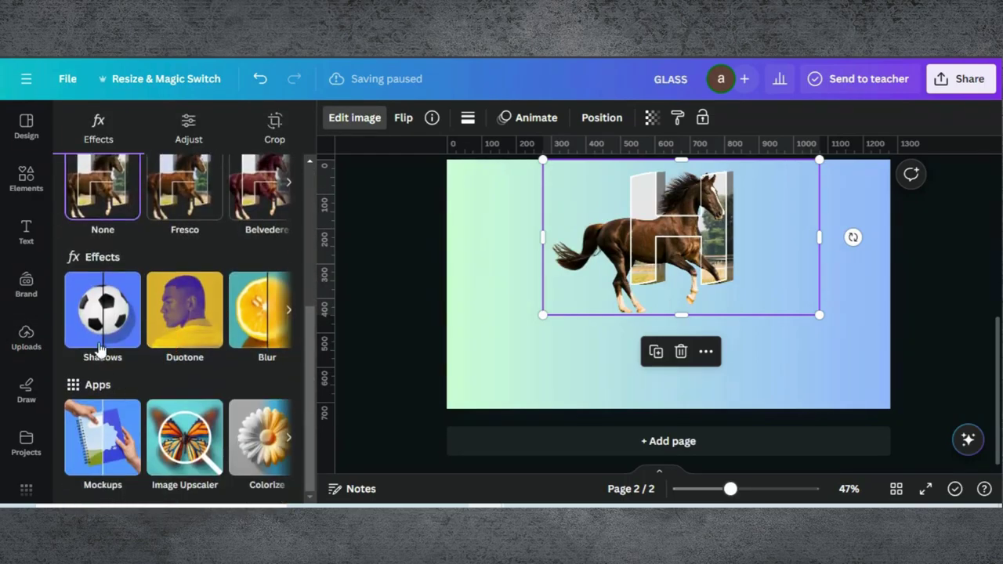
{"action": "left_click", "coordinate": [99, 338]}
{"action": "left_click", "coordinate": [189, 295]}
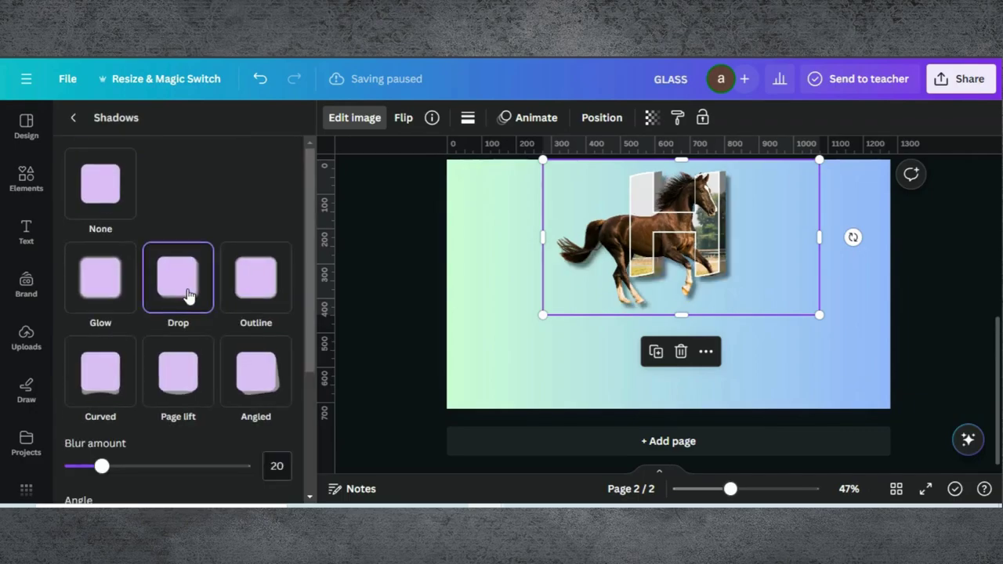
{"action": "scroll", "coordinate": [145, 436], "scroll_direction": "down", "scroll_amount": 3}
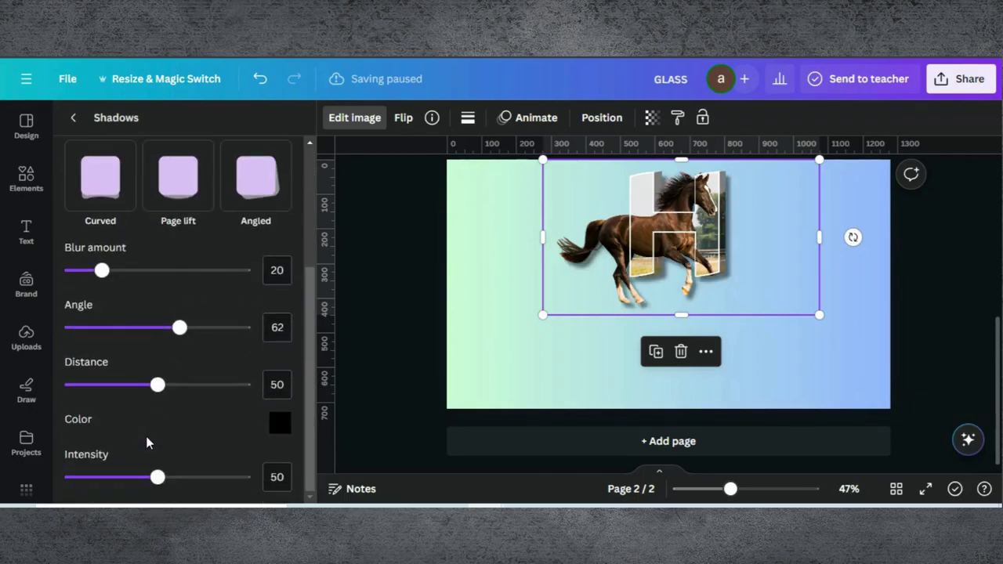
{"action": "left_click_drag", "start_coordinate": [120, 391], "coordinate": [82, 383]}
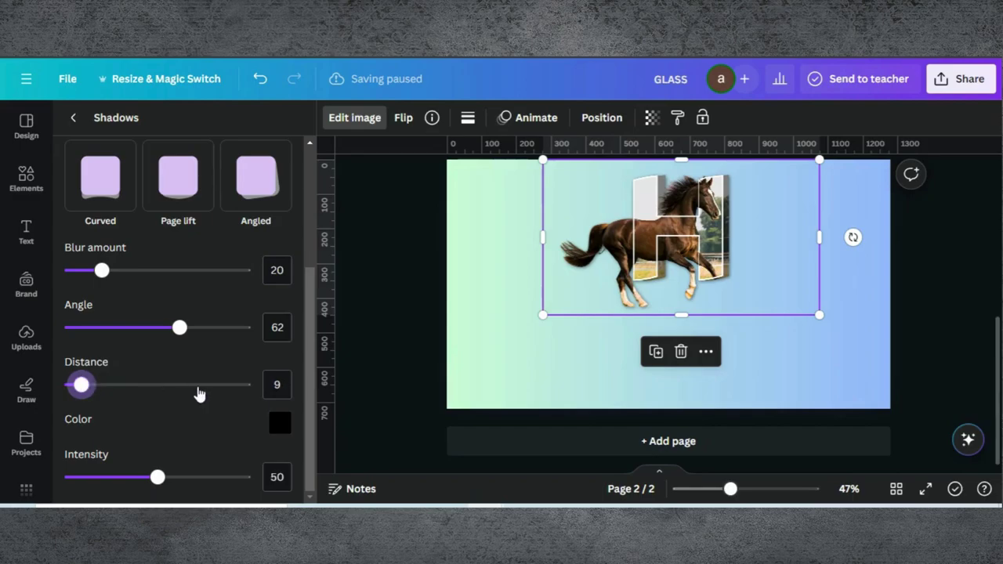
Duplicate the shadowed horse image, flip the copy vertically, and align it directly beneath the original as a reflection
{"action": "left_click", "coordinate": [656, 352]}
{"action": "left_click_drag", "start_coordinate": [688, 231], "coordinate": [680, 335]}
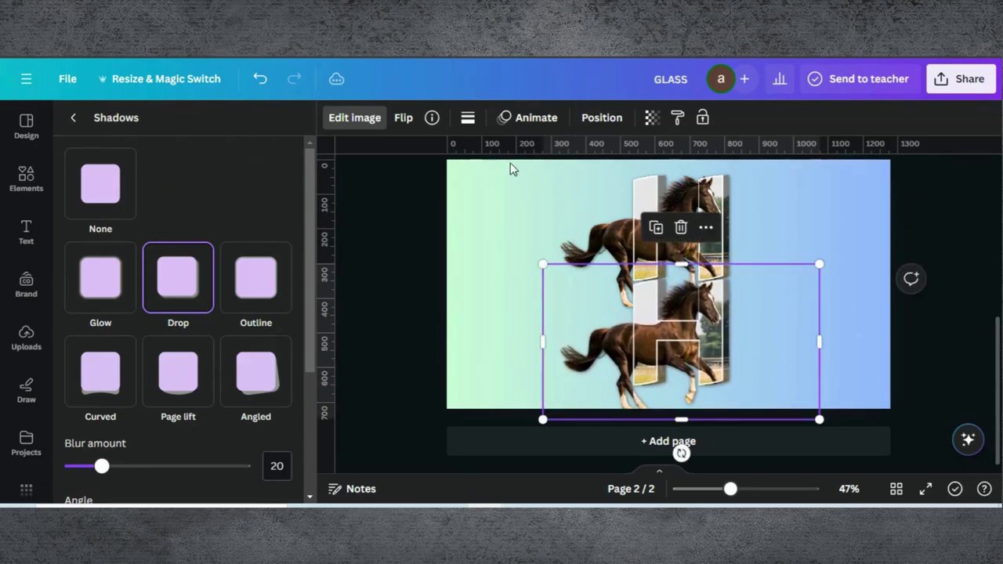
{"action": "left_click", "coordinate": [401, 117]}
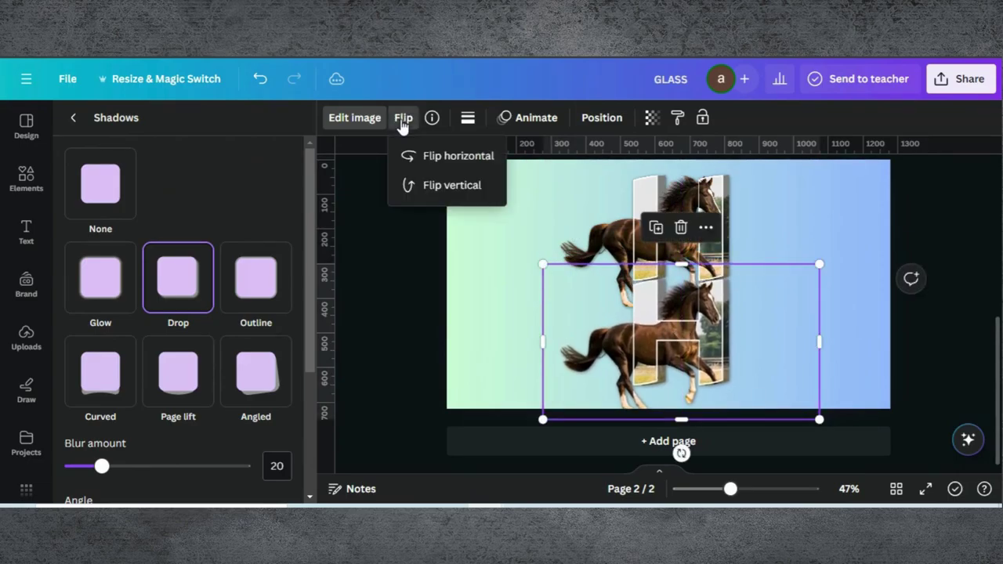
{"action": "left_click", "coordinate": [427, 188]}
{"action": "mouse_move", "coordinate": [664, 321]}
{"action": "left_mouse_down"}
{"action": "mouse_move", "coordinate": [671, 334]}
{"action": "mouse_move", "coordinate": [662, 323]}
{"action": "left_mouse_up"}
{"action": "left_click_drag", "start_coordinate": [682, 276], "coordinate": [675, 302]}
Add a square shape to the page and fill it with the gray-to-white gradient
{"action": "left_click", "coordinate": [26, 178]}
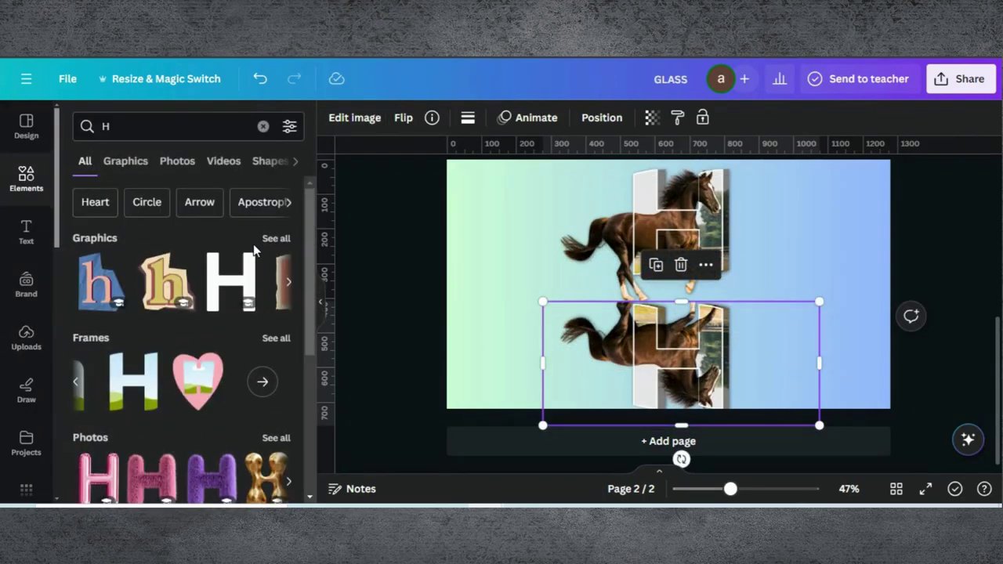
{"action": "left_click", "coordinate": [263, 126]}
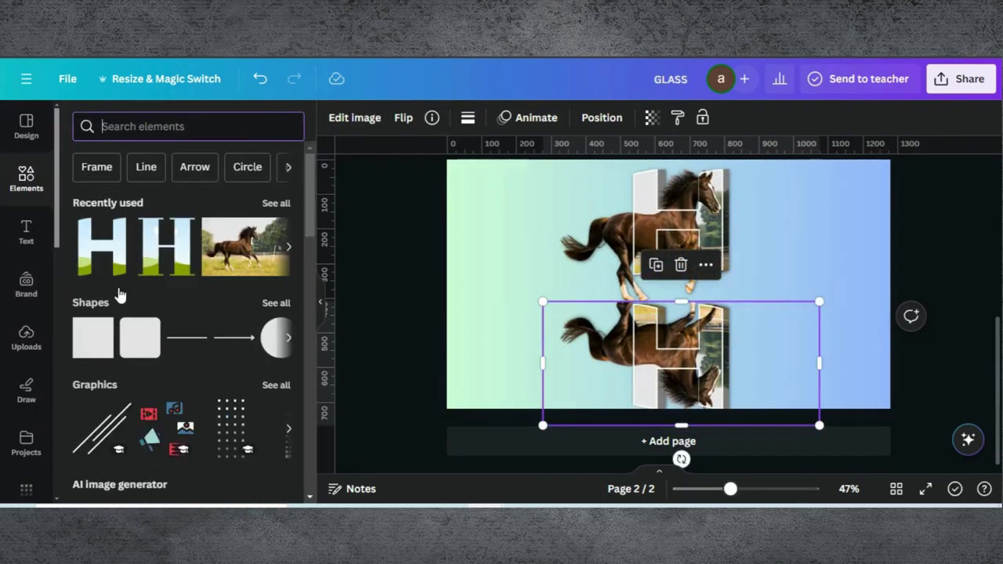
{"action": "left_click", "coordinate": [90, 347]}
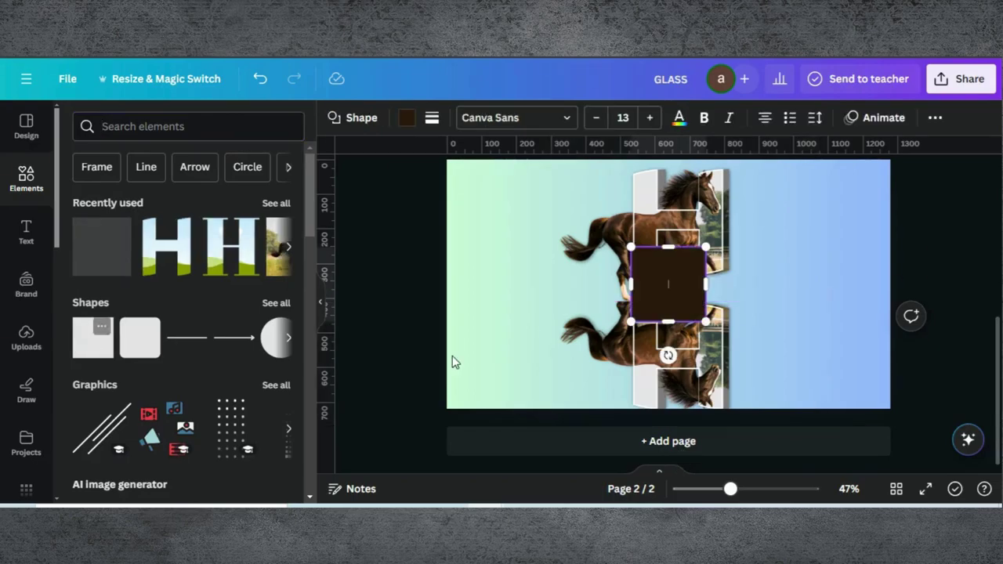
{"action": "left_click", "coordinate": [406, 117]}
{"action": "scroll", "coordinate": [211, 284], "scroll_direction": "down", "scroll_amount": 2}
{"action": "scroll", "coordinate": [210, 284], "scroll_direction": "down", "scroll_amount": 3}
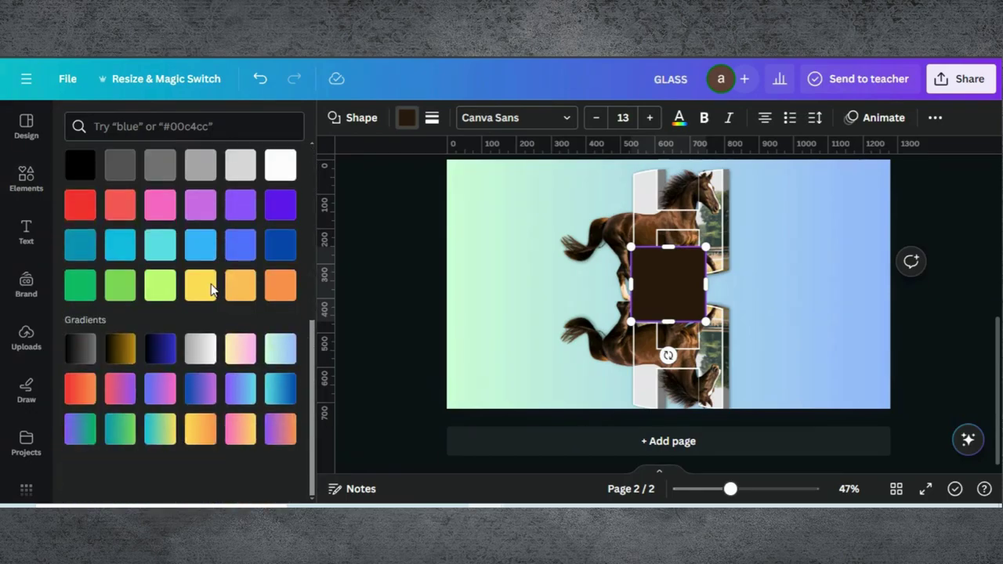
{"action": "left_click", "coordinate": [200, 349]}
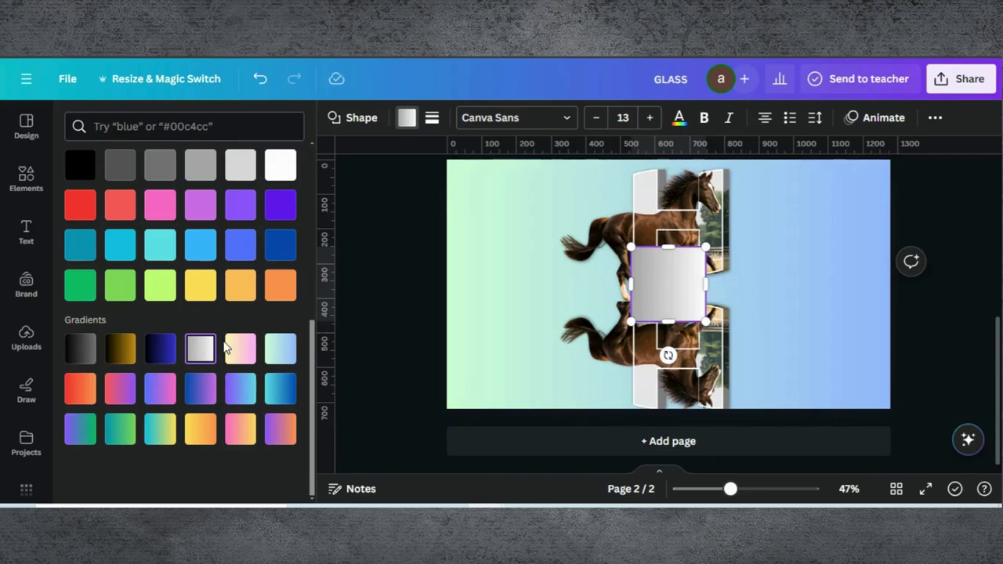
Add a third gradient color to the square, sampled from the page's pale green background, and make the gradient run top to bottom
{"action": "scroll", "coordinate": [187, 225], "scroll_direction": "up", "scroll_amount": 5}
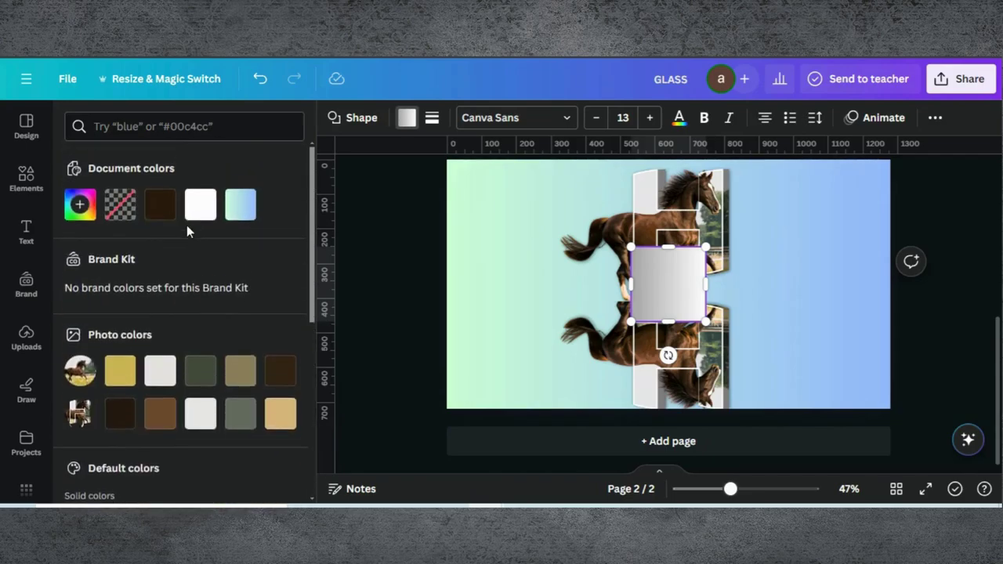
{"action": "left_click", "coordinate": [84, 207]}
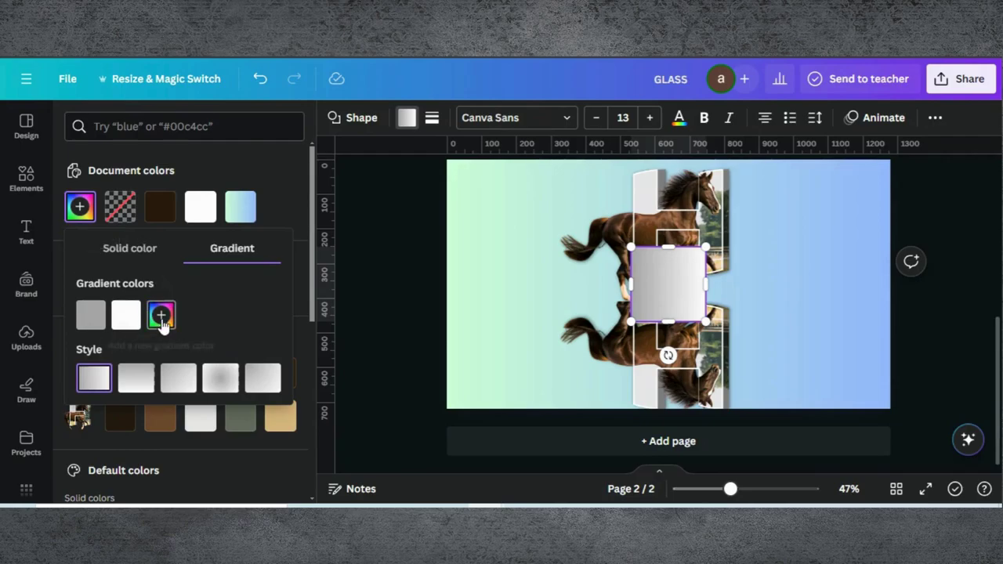
{"action": "left_click", "coordinate": [160, 316]}
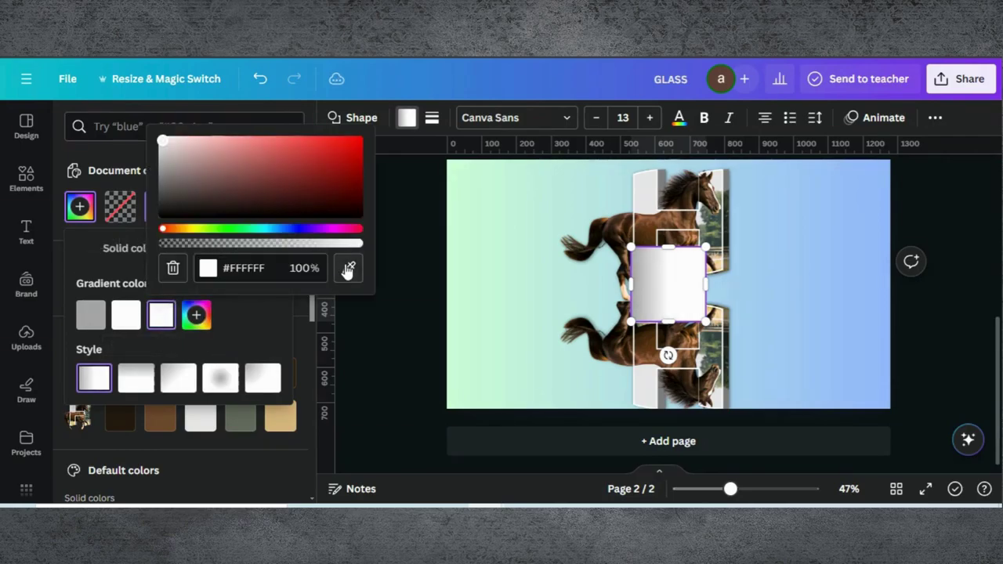
{"action": "left_click", "coordinate": [348, 268]}
{"action": "left_click", "coordinate": [559, 206]}
{"action": "left_click", "coordinate": [142, 384]}
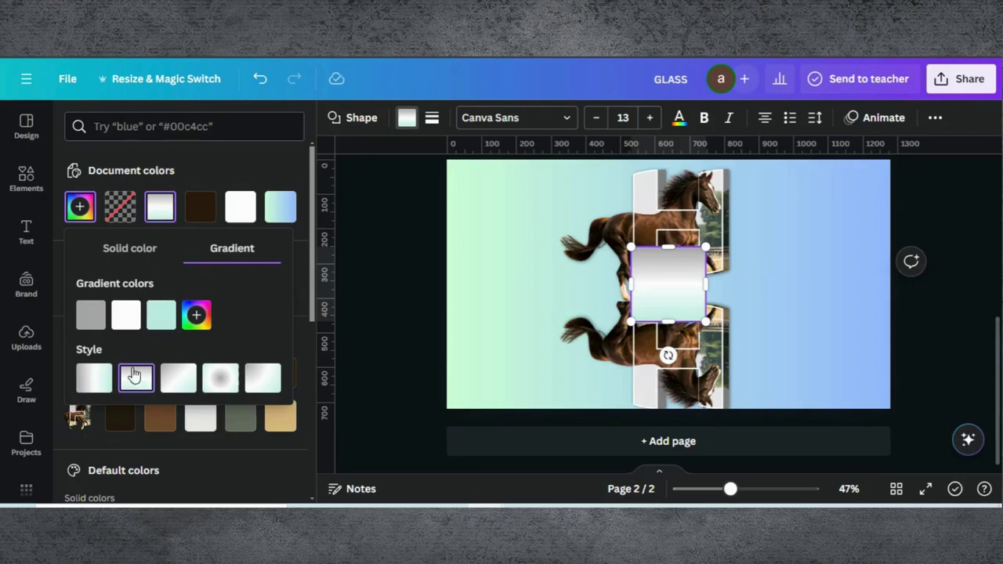
Set the opacity of the square's gray and white gradient colors to 0%
{"action": "left_click", "coordinate": [91, 316]}
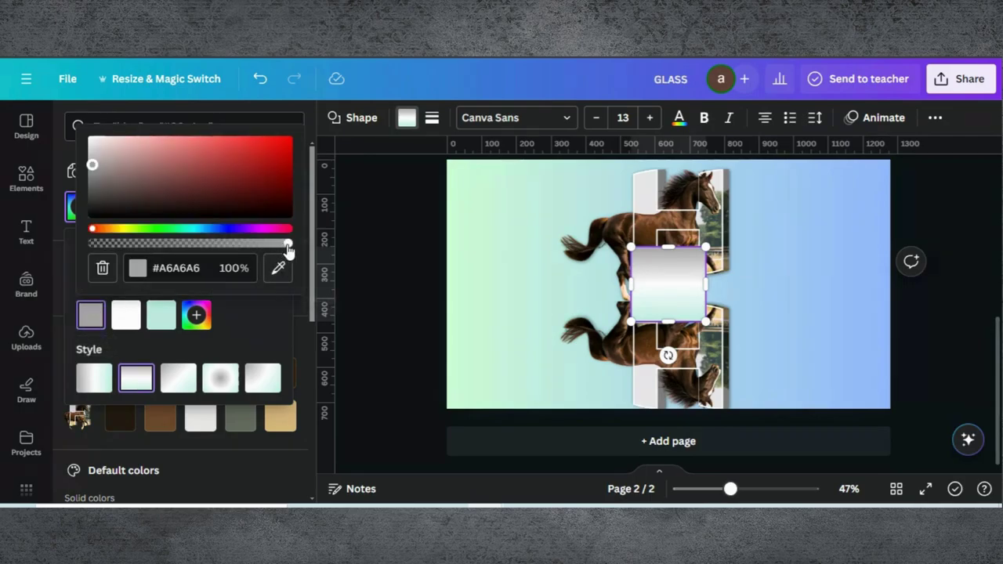
{"action": "left_click_drag", "start_coordinate": [160, 244], "coordinate": [70, 237]}
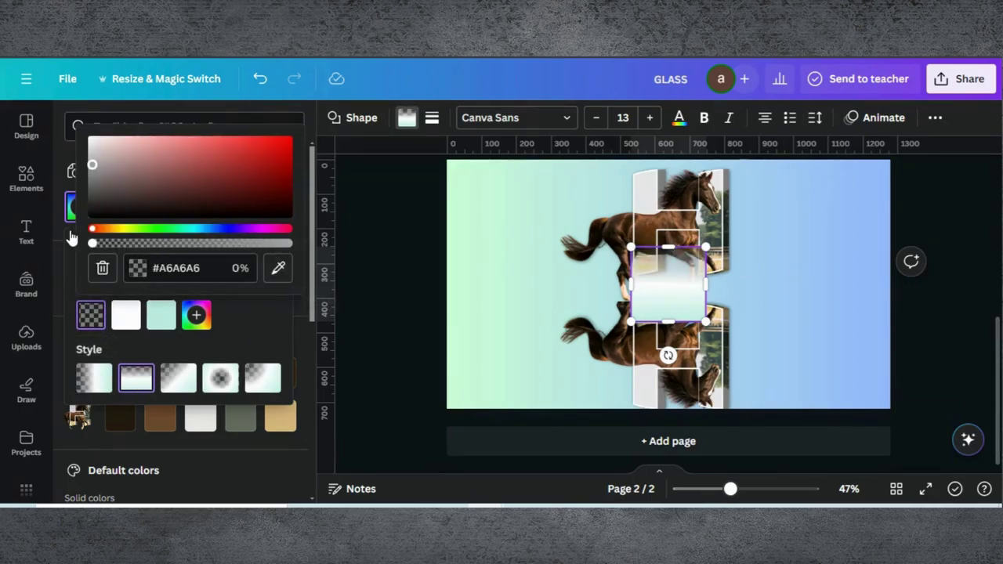
{"action": "left_click", "coordinate": [125, 315]}
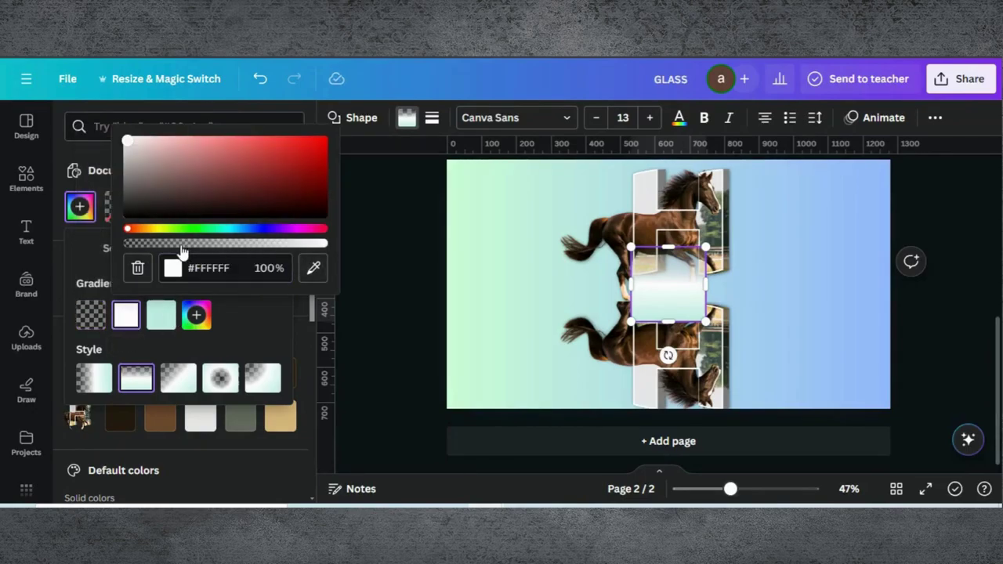
{"action": "left_click_drag", "start_coordinate": [325, 244], "coordinate": [127, 250]}
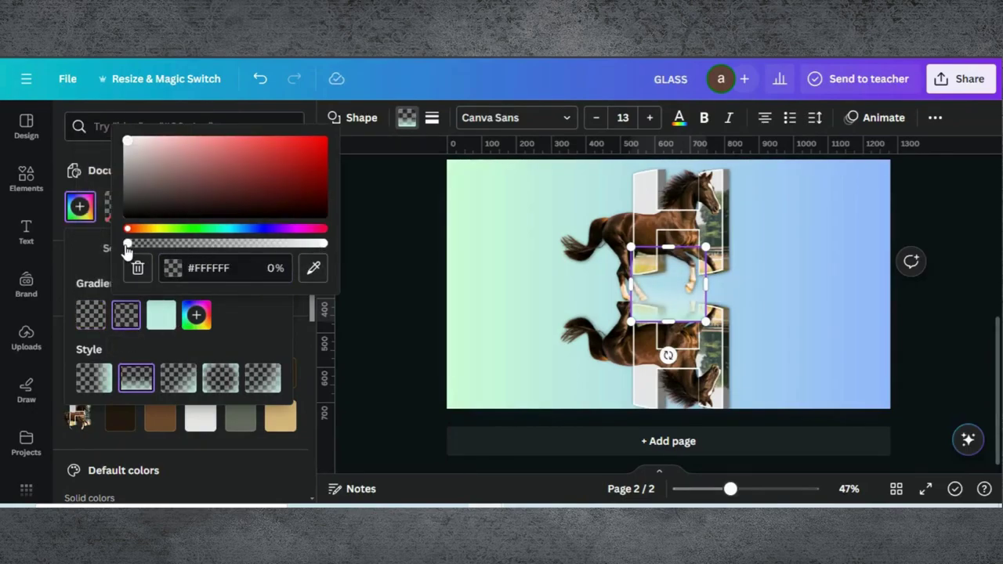
{"action": "left_click", "coordinate": [533, 281]}
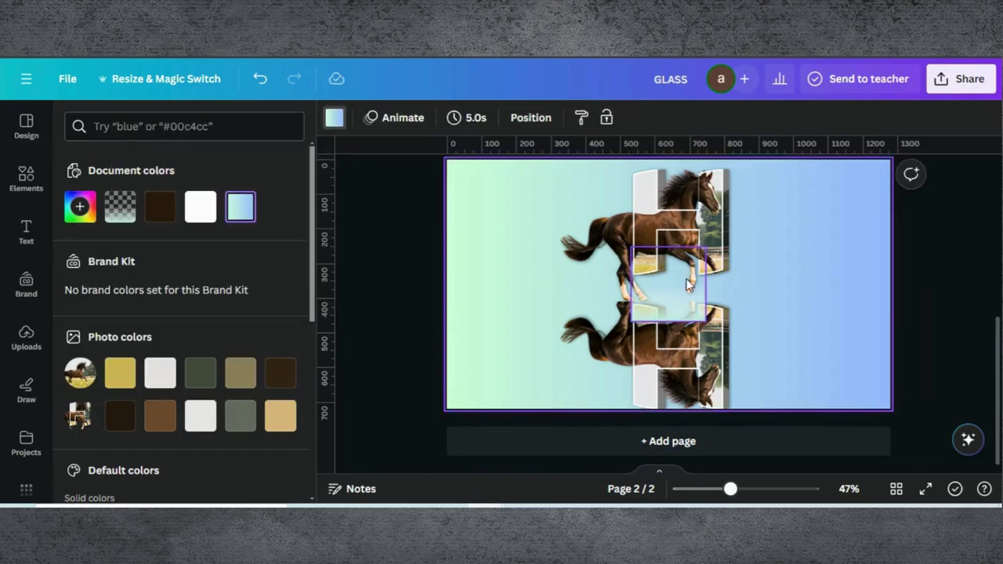
Place the transparent-to-pale-green gradient square over the horse's reflection and enlarge it to span nearly the full page, fading the reflection
{"action": "left_click", "coordinate": [680, 285]}
{"action": "left_click_drag", "start_coordinate": [680, 285], "coordinate": [602, 377]}
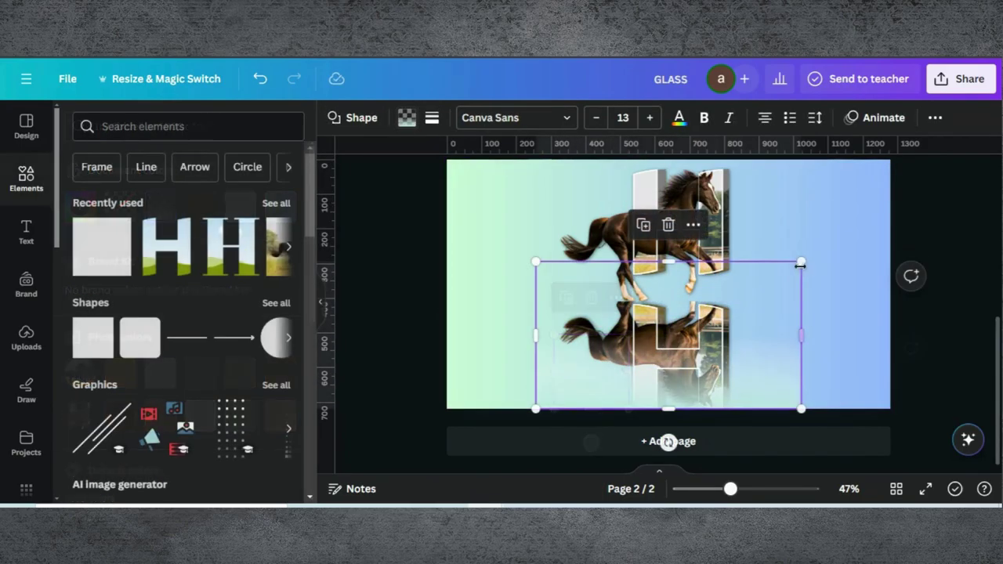
{"action": "left_click_drag", "start_coordinate": [801, 263], "coordinate": [890, 159]}
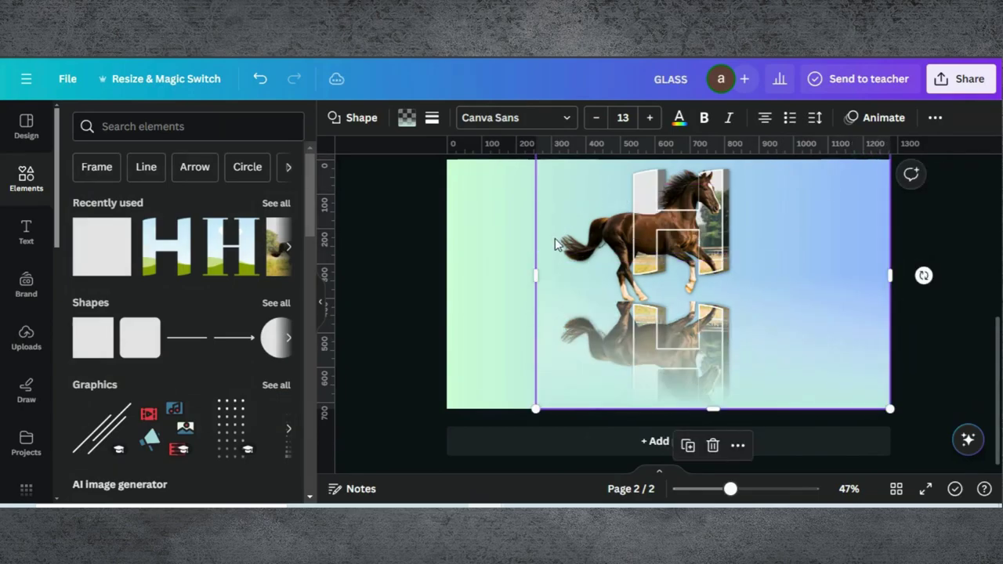
{"action": "left_click_drag", "start_coordinate": [535, 276], "coordinate": [464, 274]}
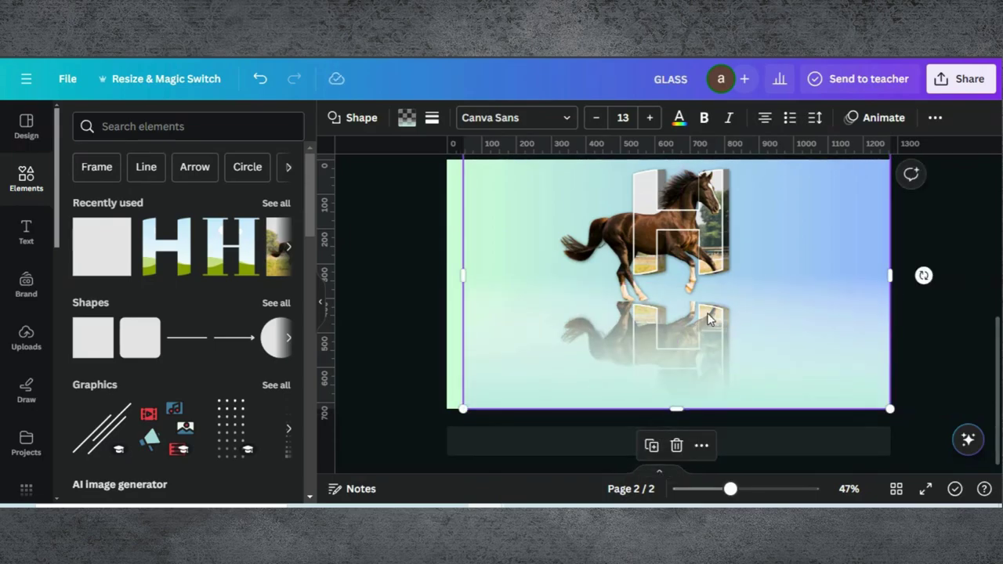
{"action": "left_click", "coordinate": [956, 241]}
{"action": "scroll", "coordinate": [799, 259], "scroll_direction": "up", "scroll_amount": 2}
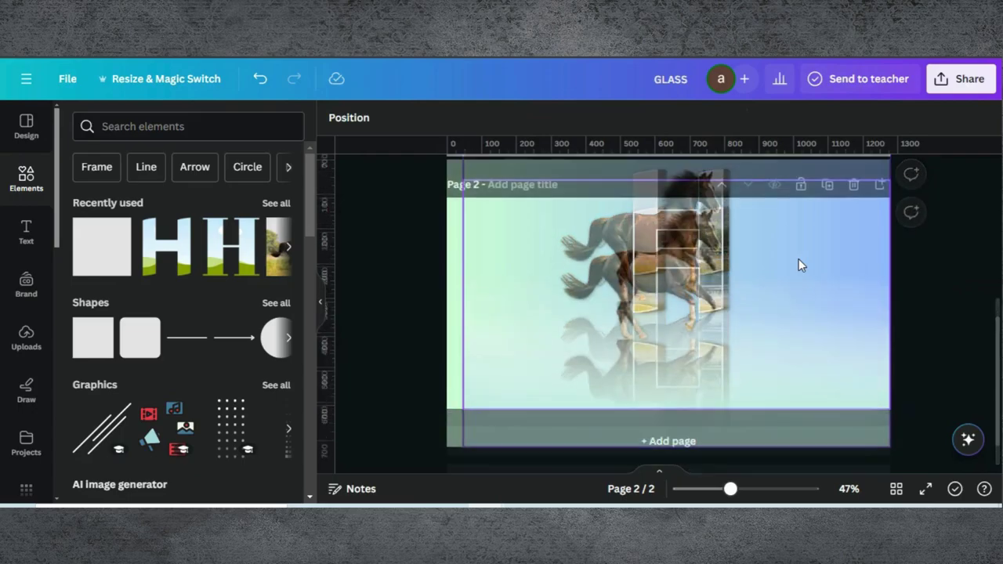
{"action": "left_click", "coordinate": [642, 378]}
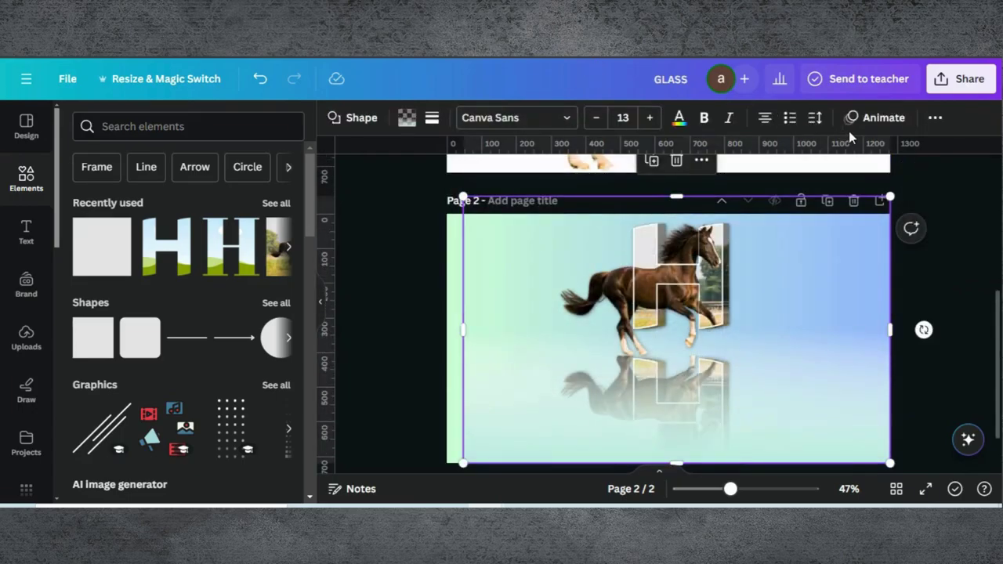
Select the flipped horse in the layers, extend its upper edge to uncover the cropped legs, and move it down so the hooves meet
{"action": "left_click", "coordinate": [451, 263]}
{"action": "left_click", "coordinate": [518, 119]}
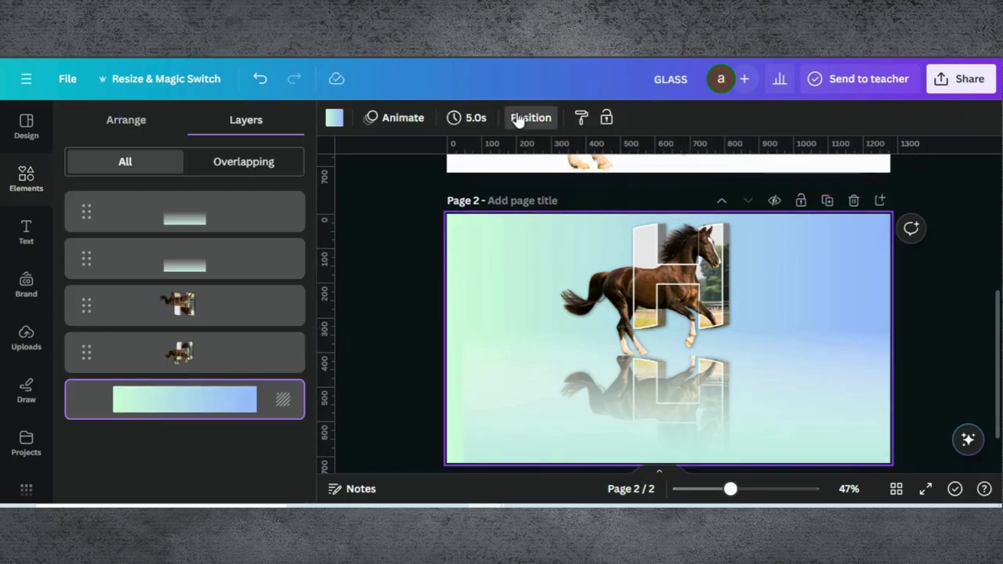
{"action": "left_click", "coordinate": [196, 351]}
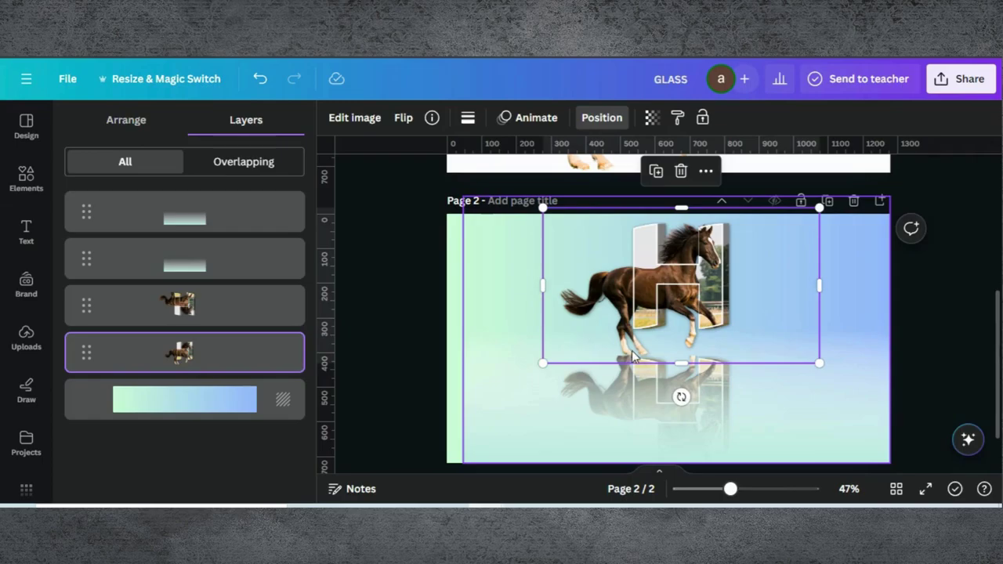
{"action": "left_click", "coordinate": [220, 309]}
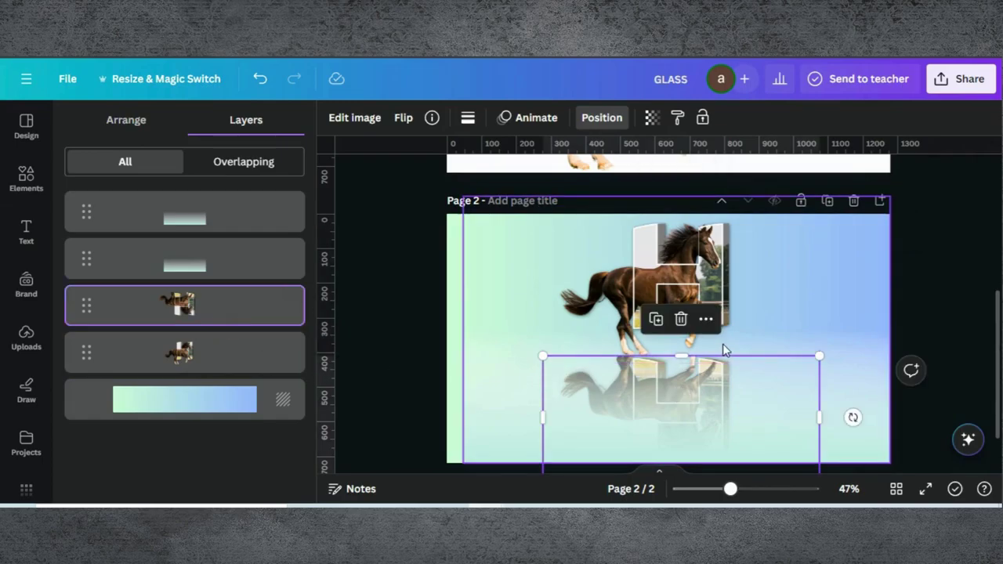
{"action": "left_click_drag", "start_coordinate": [679, 356], "coordinate": [682, 333]}
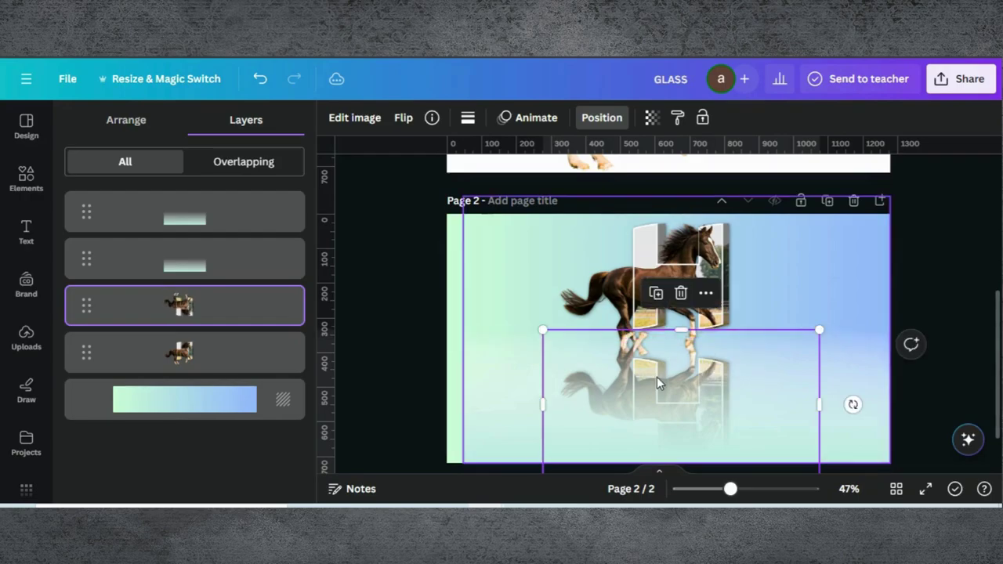
{"action": "left_click_drag", "start_coordinate": [599, 355], "coordinate": [600, 368]}
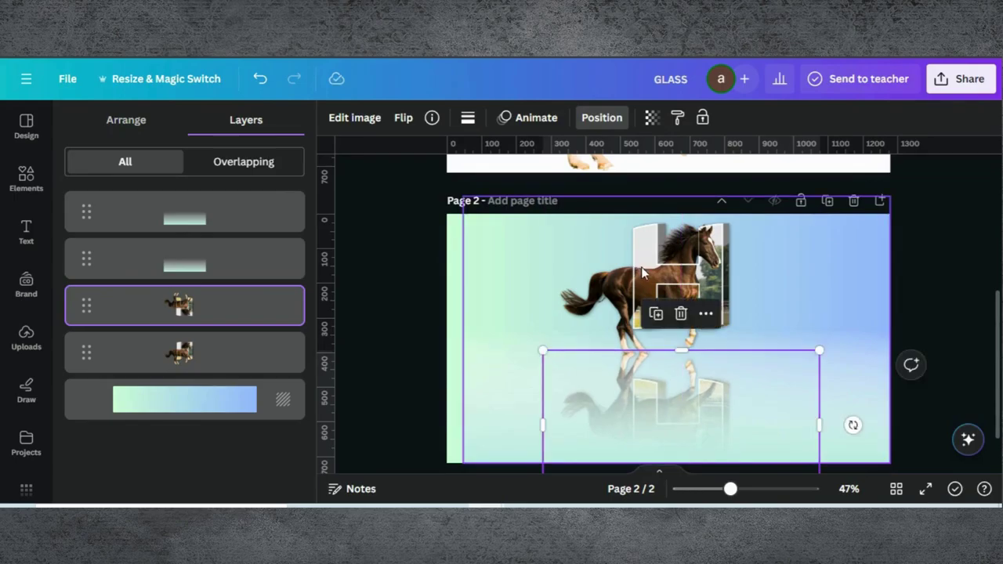
{"action": "left_click", "coordinate": [641, 272]}
{"action": "left_click", "coordinate": [250, 351]}
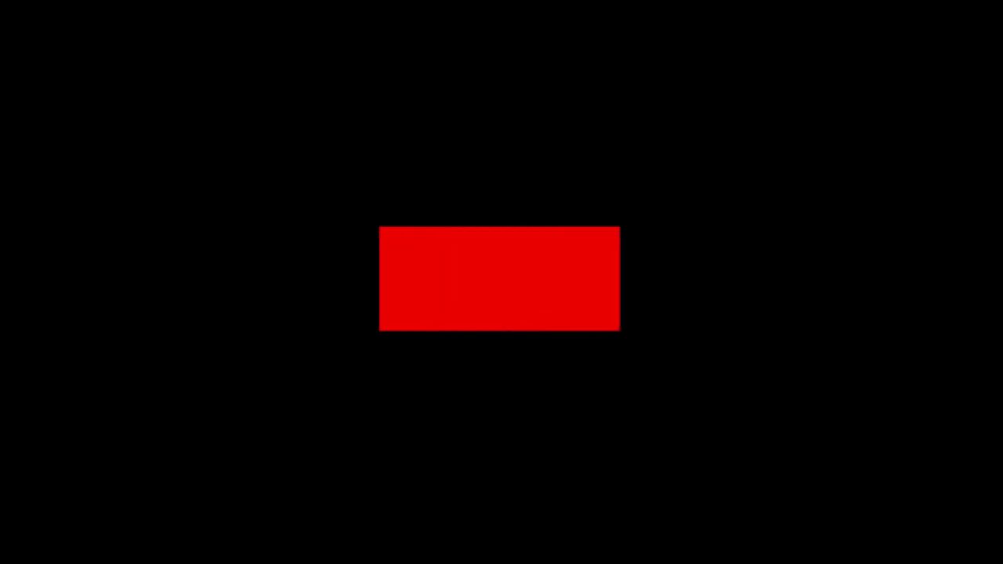